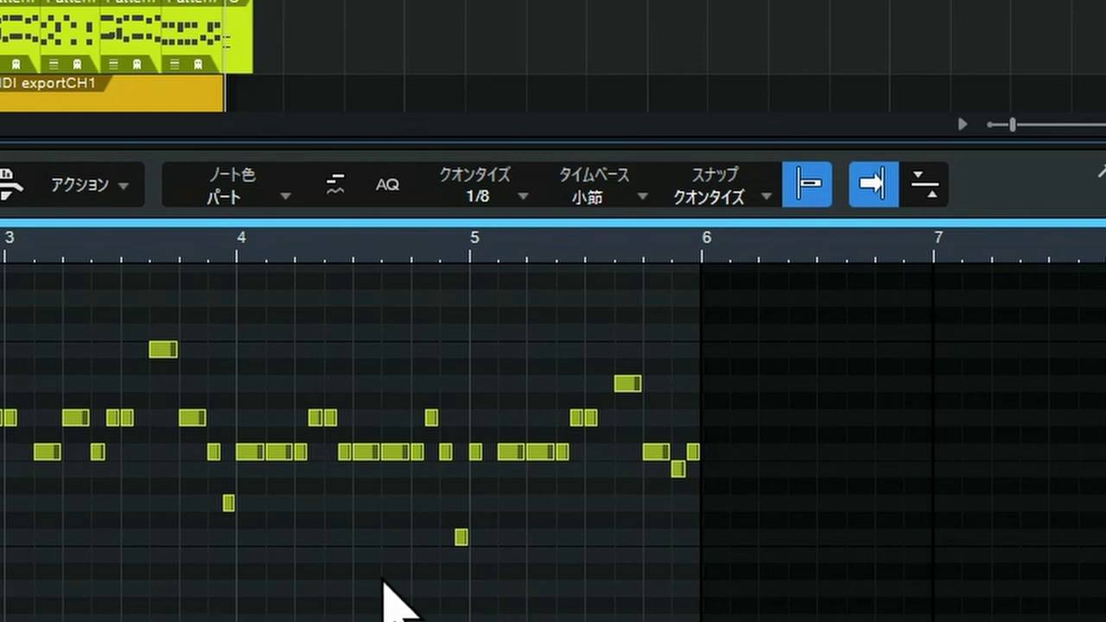
Step: Select all the notes of the InstaTrack1.mid part in the piano roll
scroll(385, 592, "down", 3)
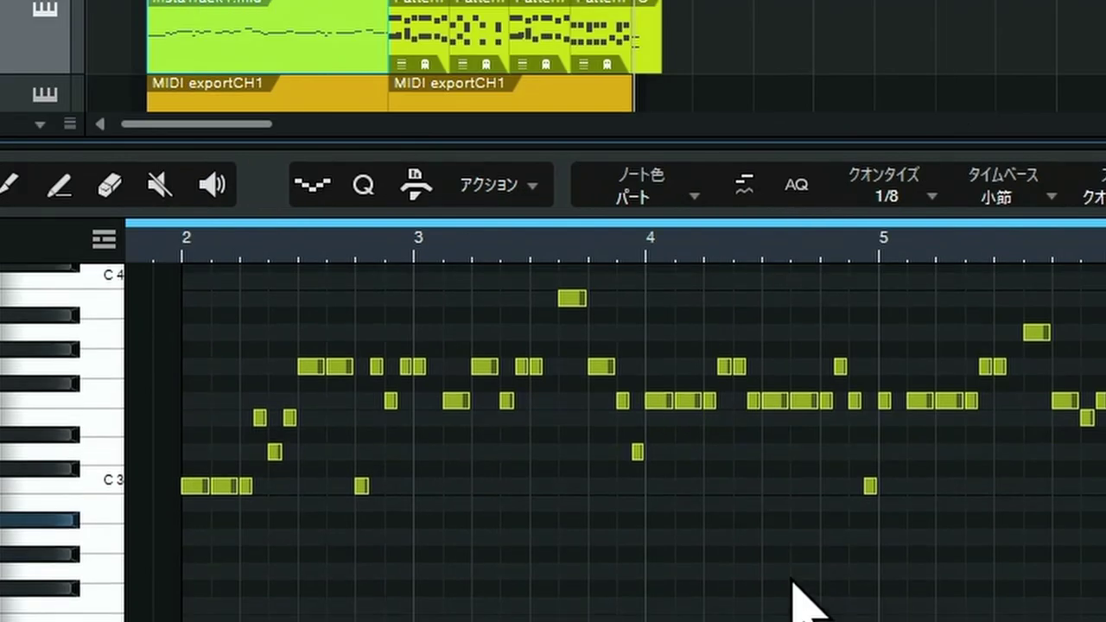
scroll(802, 604, "down", 1)
scroll(795, 603, "up", 2)
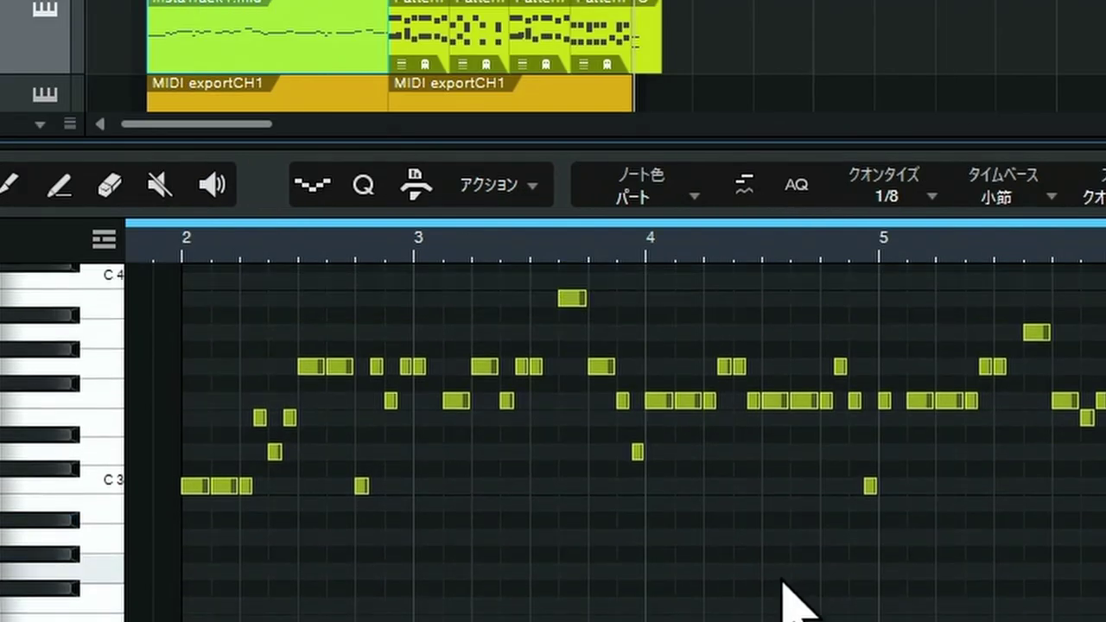
scroll(786, 602, "up", 1)
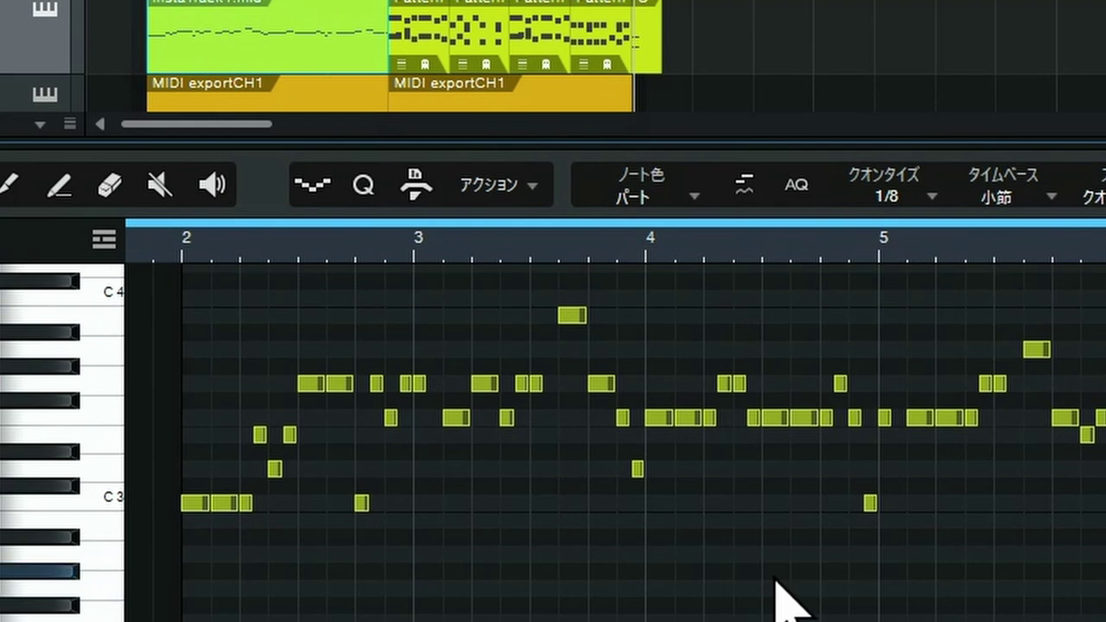
scroll(775, 580, "up", 2)
left_click_drag(731, 597, 0, 324)
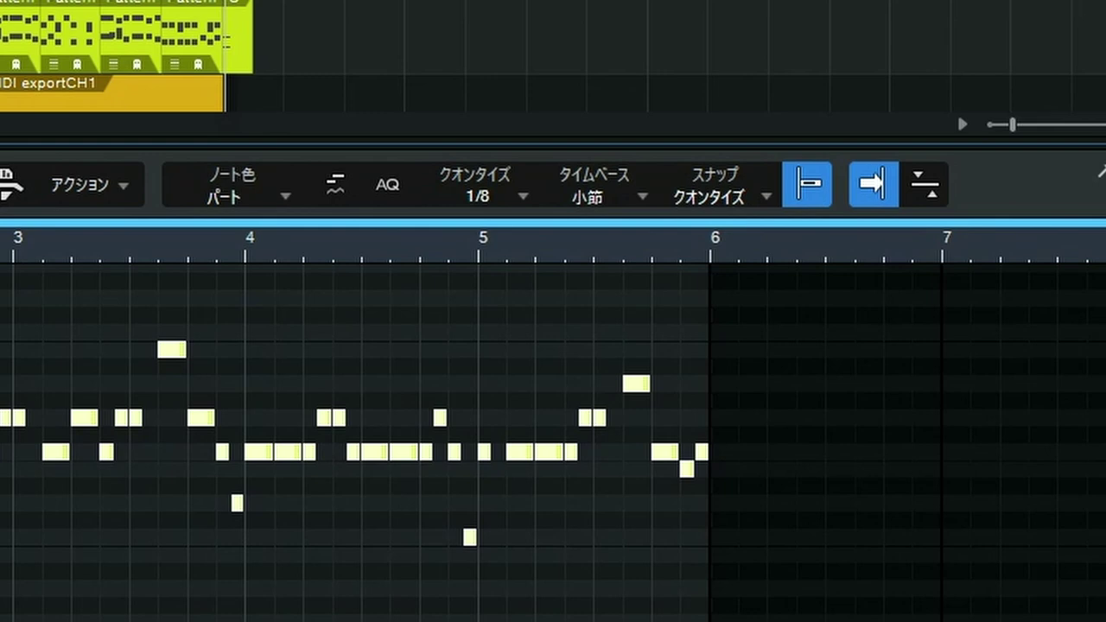
left_click(80, 185)
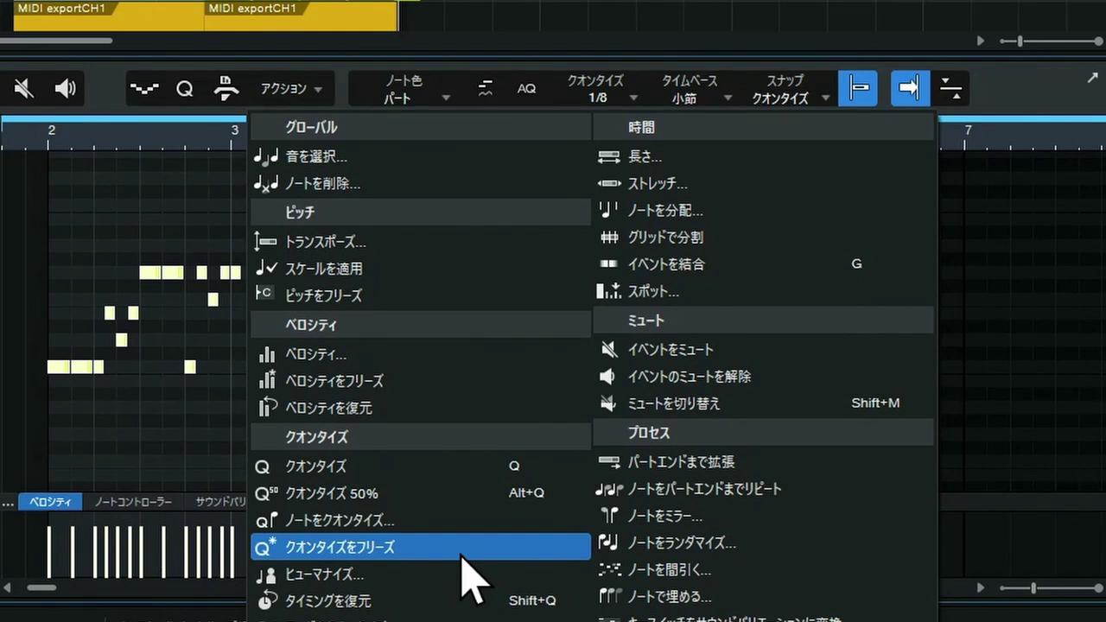
left_click(638, 542)
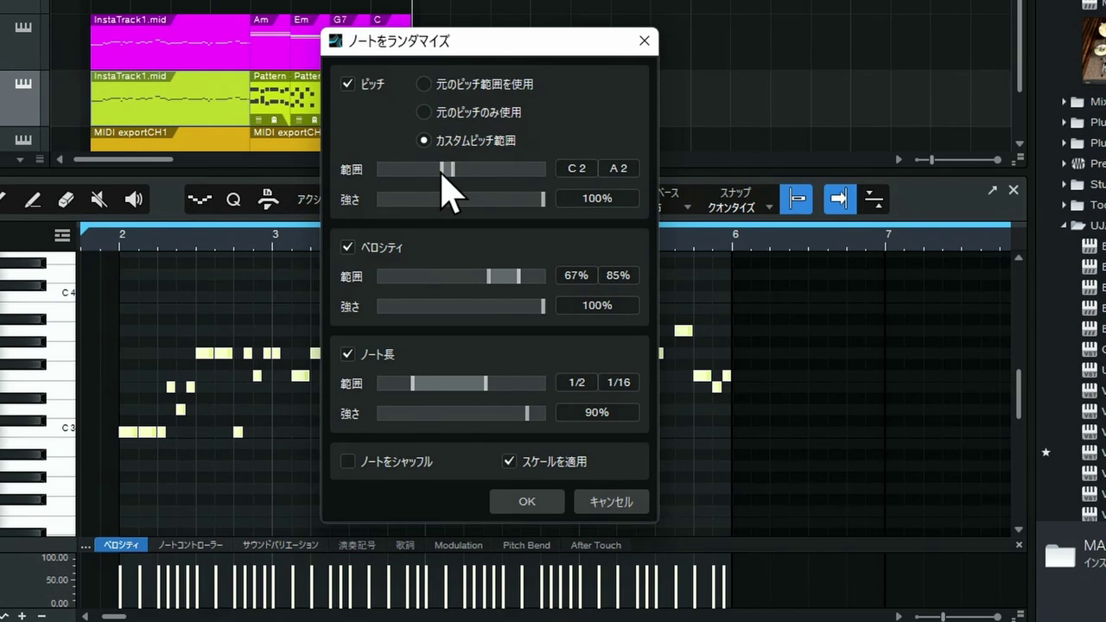
left_click_drag(442, 167, 489, 185)
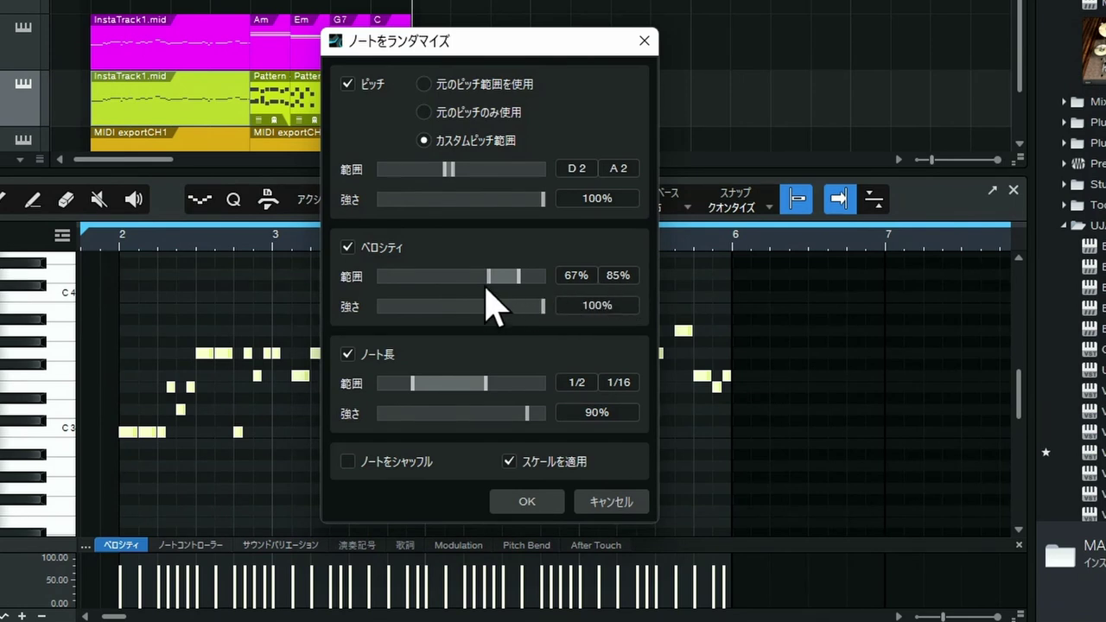
left_click_drag(491, 279, 530, 281)
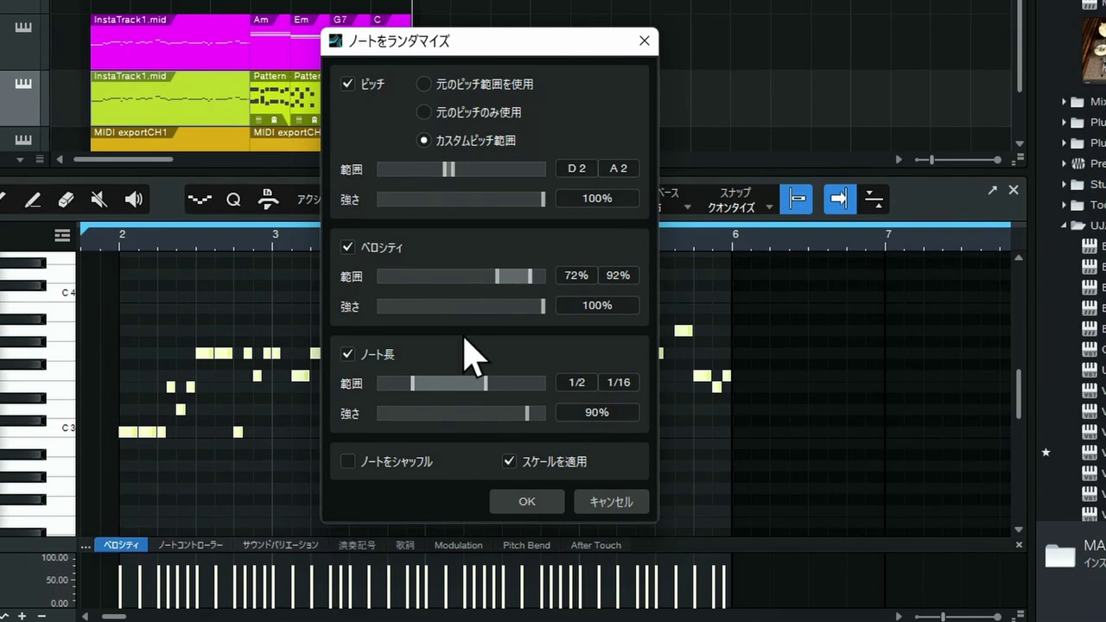
left_click(348, 354)
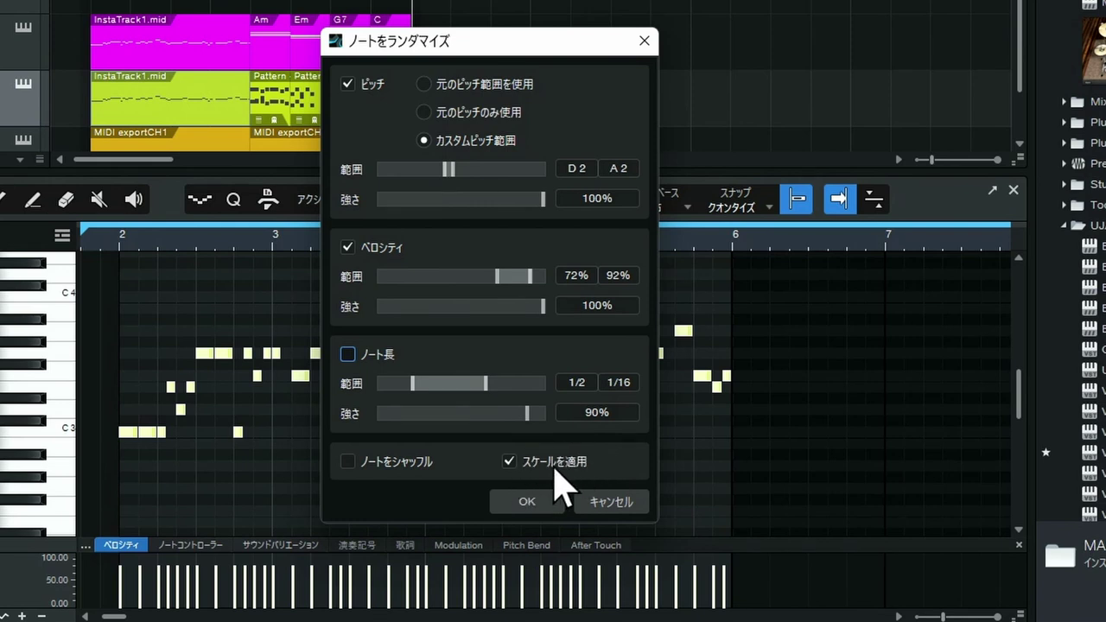
left_click(594, 505)
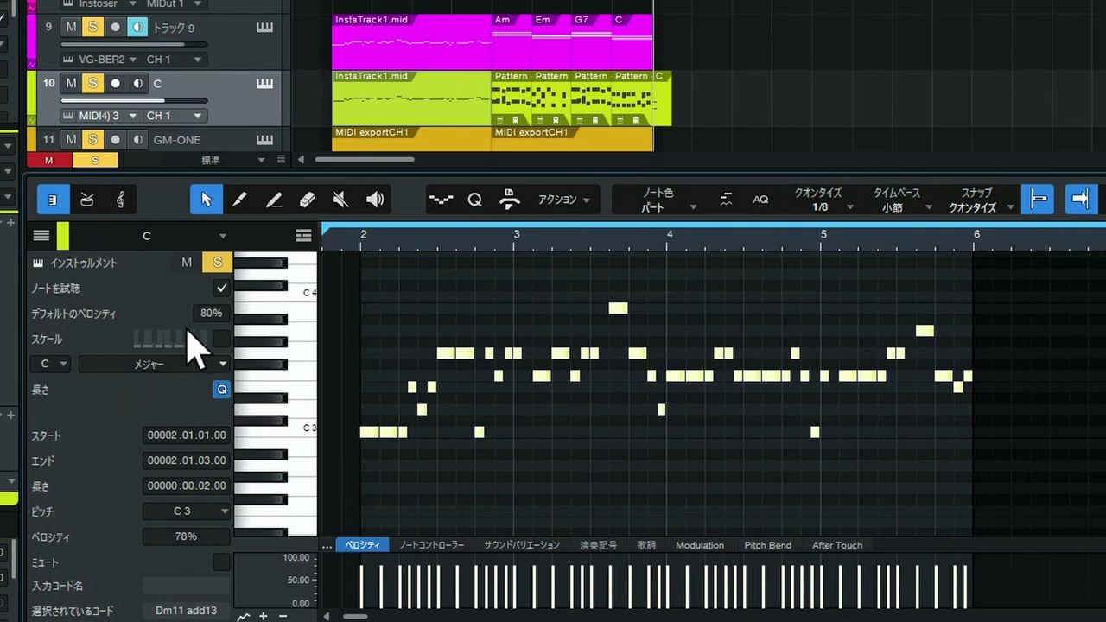
Step: Enable the note editor's scale with C major (メジャー) for the part
left_click(223, 364)
left_click(188, 405)
left_click(219, 342)
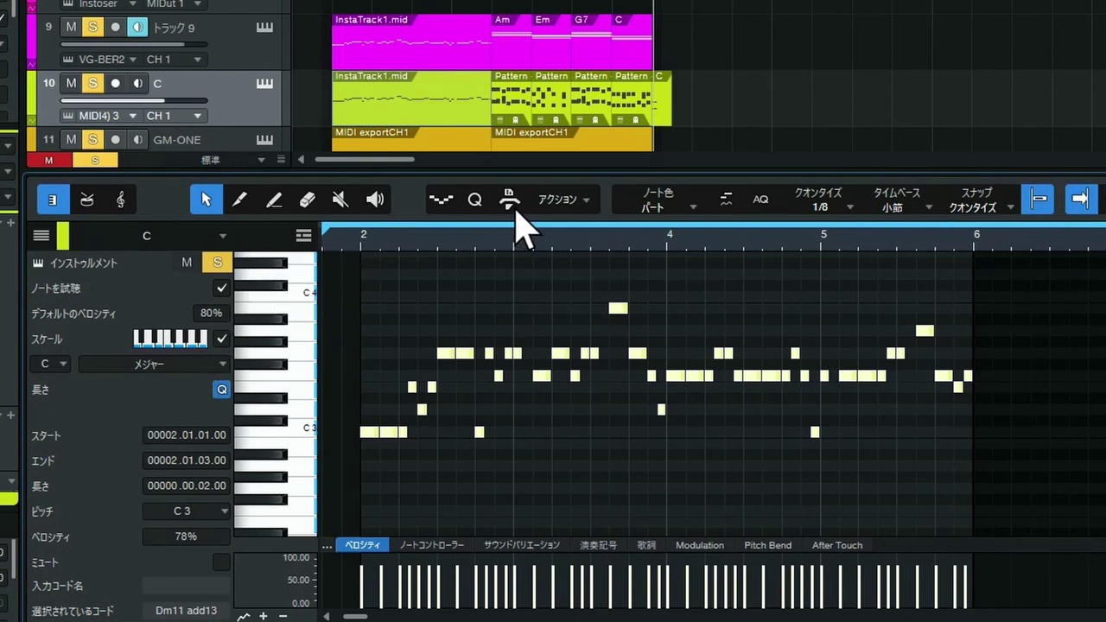
Step: Randomize the selected notes' pitch within the custom range D2 to A2 and their velocity, with note length randomization off
left_click(557, 200)
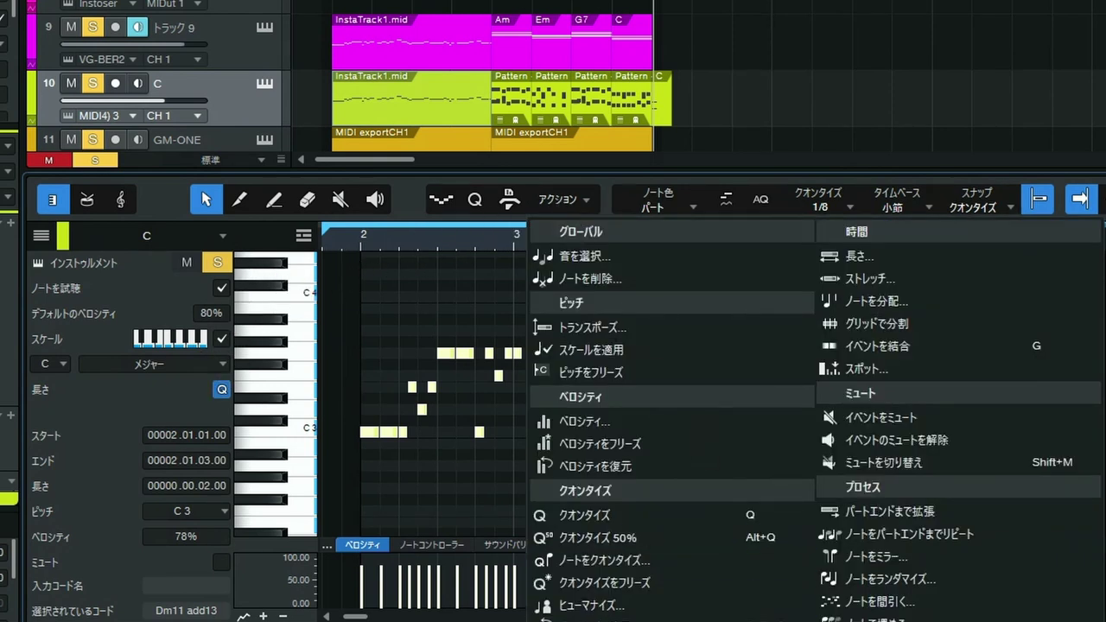
left_click(903, 581)
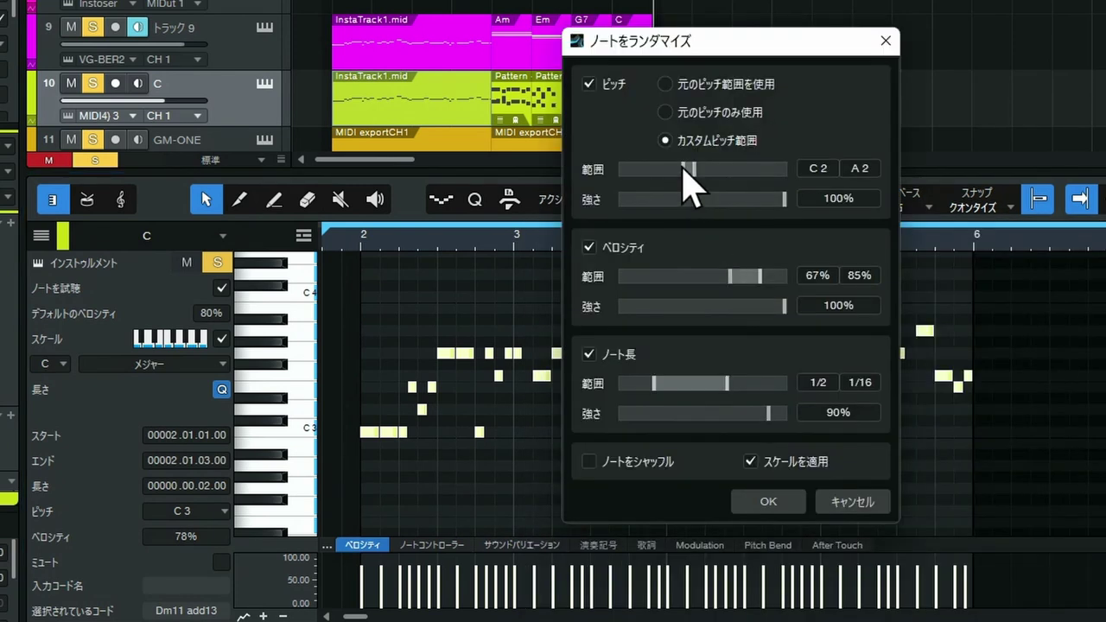
left_click_drag(683, 167, 703, 170)
left_click_drag(704, 171, 724, 183)
mouse_move(688, 171)
left_mouse_down()
mouse_move(660, 172)
mouse_move(684, 179)
left_mouse_up()
left_click_drag(684, 180, 733, 190)
left_click(589, 358)
left_click(765, 506)
scroll(662, 395, "down", 4)
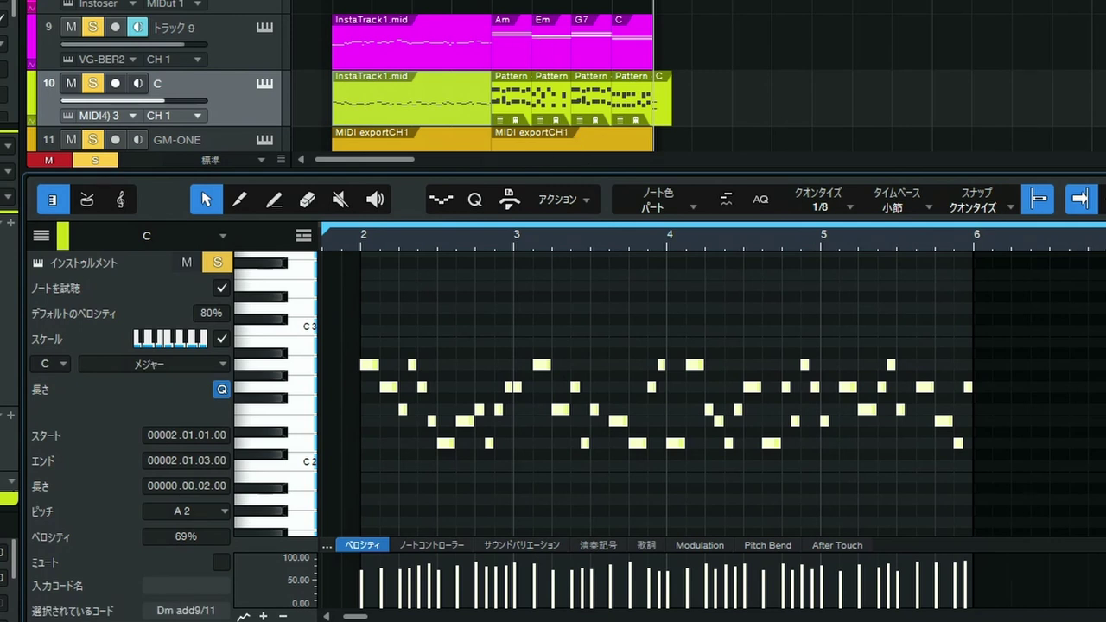
Step: End the loop range at bar 6 and play the phrase with track 9's instrument window open
left_click_drag(653, 0, 491, 0)
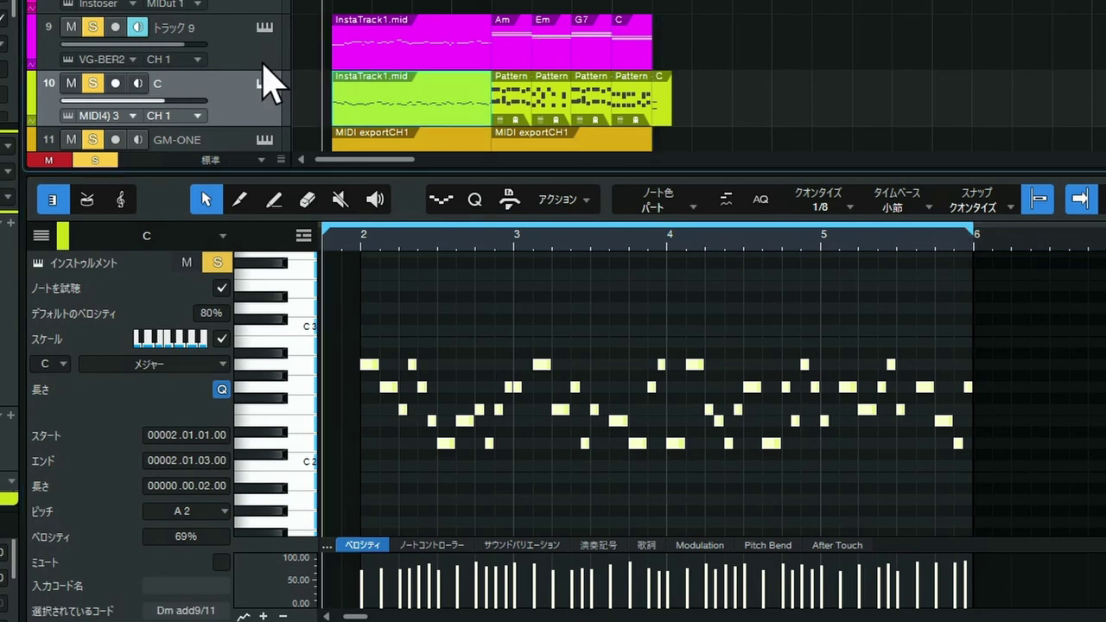
left_click(270, 27)
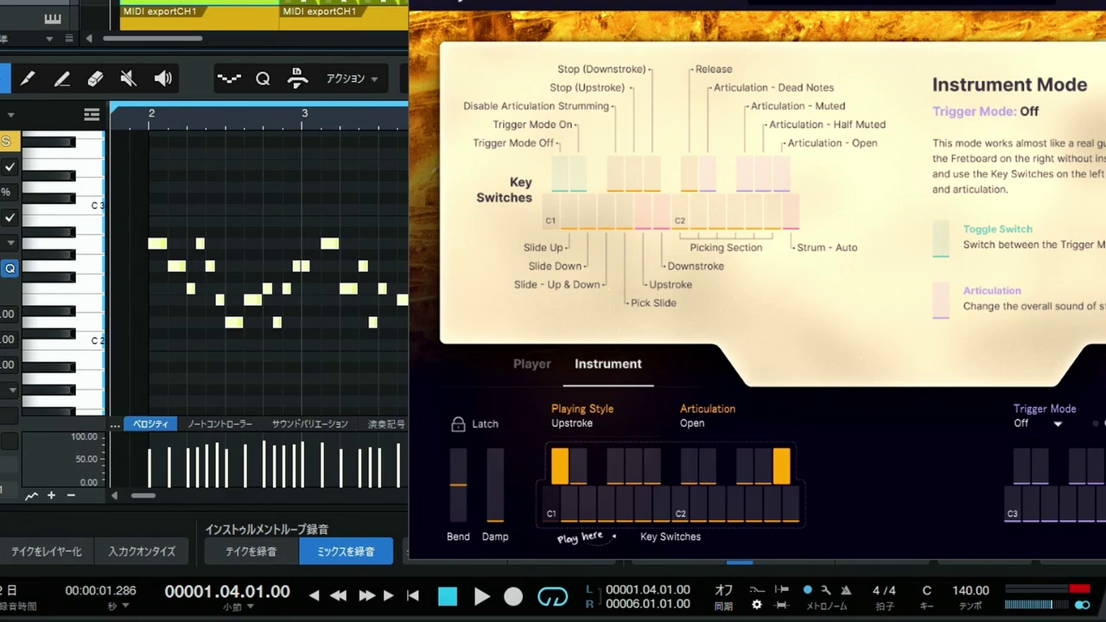
key("space")
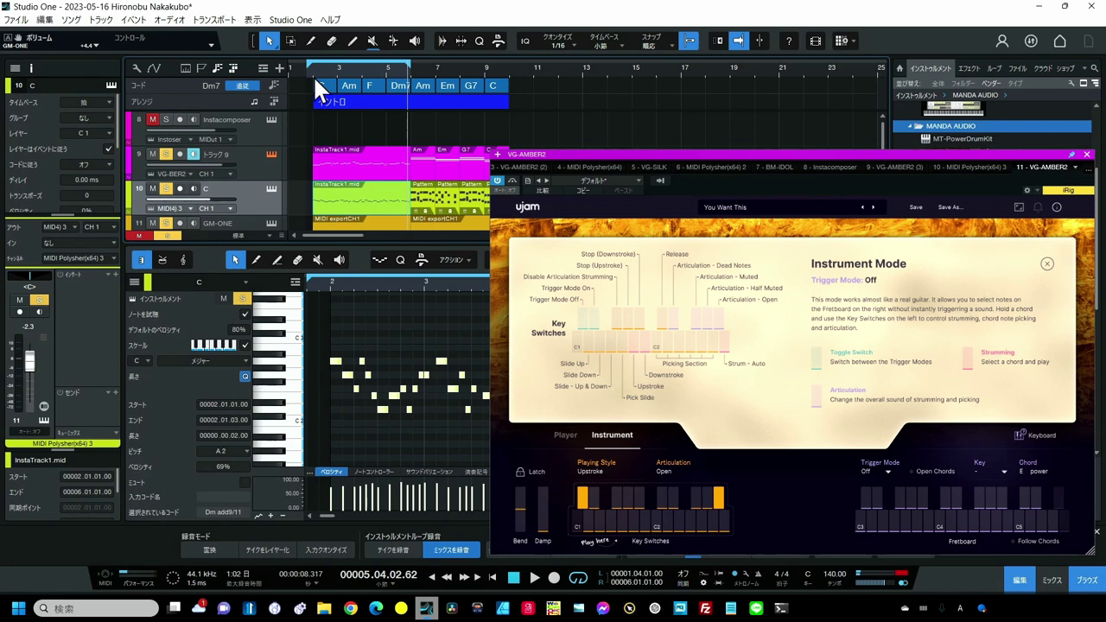
Step: Move the VG-AMBER2 window aside, randomize the notes again without note length, and play back the phrase
left_click_drag(541, 151, 755, 108)
right_click(465, 247)
left_click(647, 493)
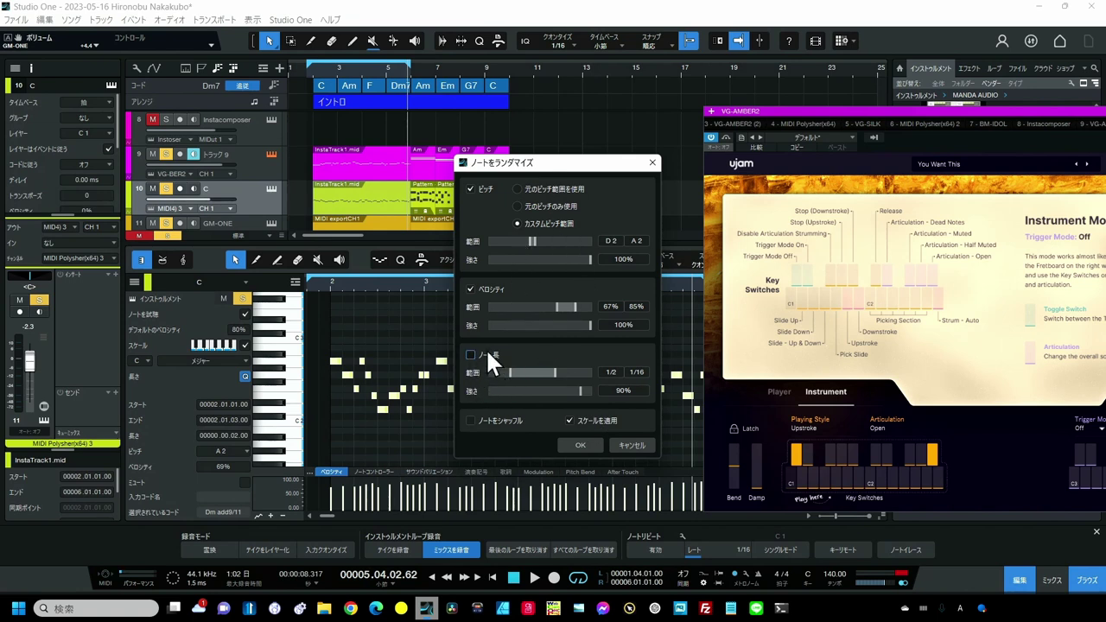
left_click(579, 444)
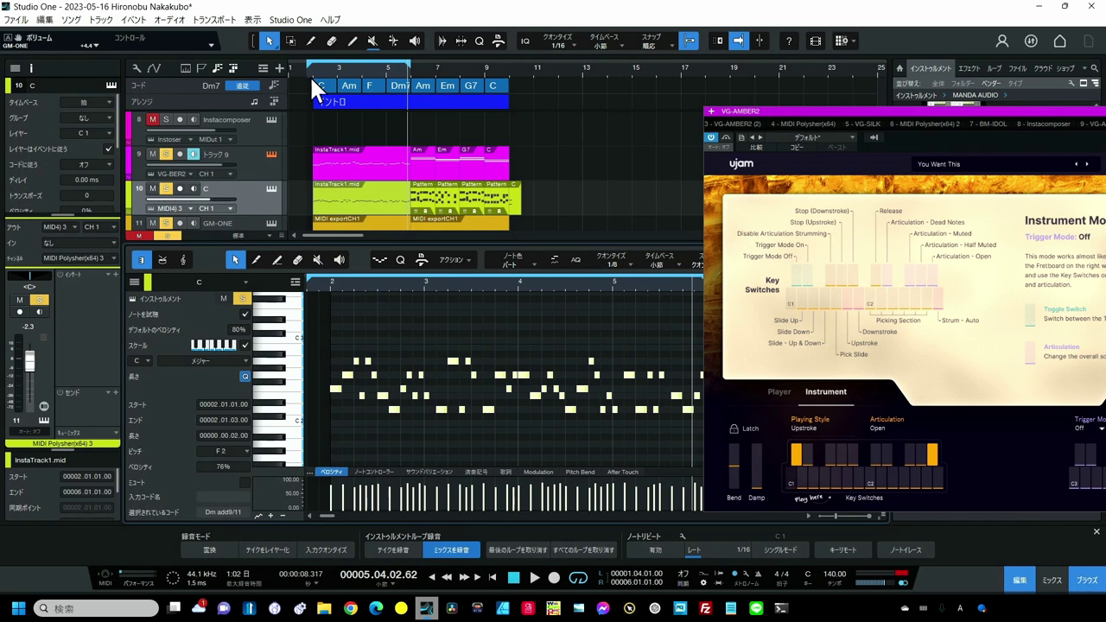
key("space")
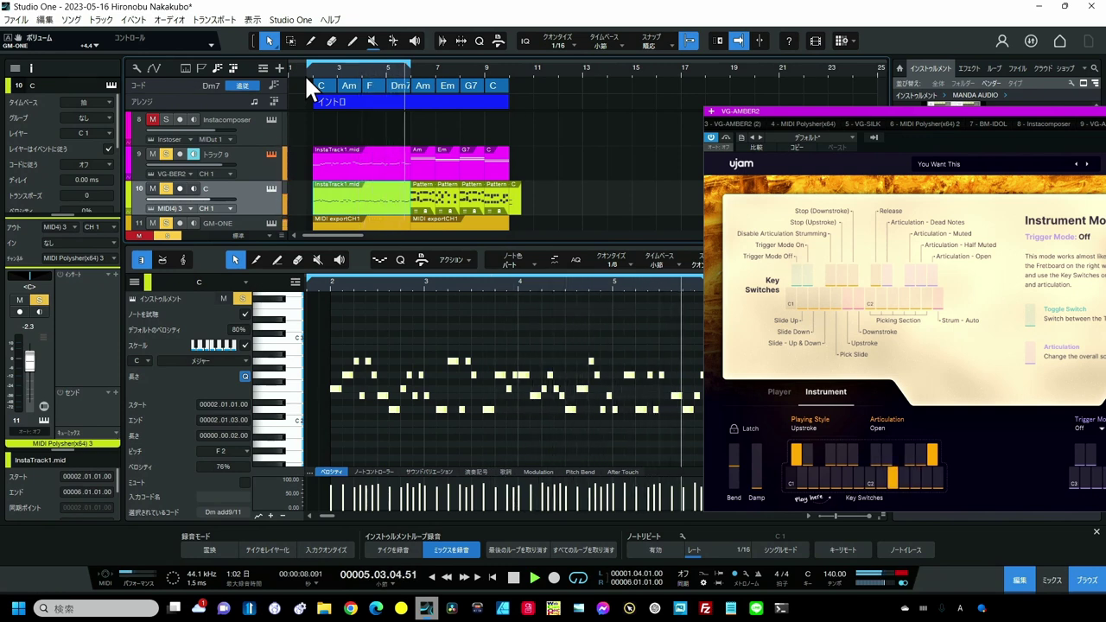
key("space")
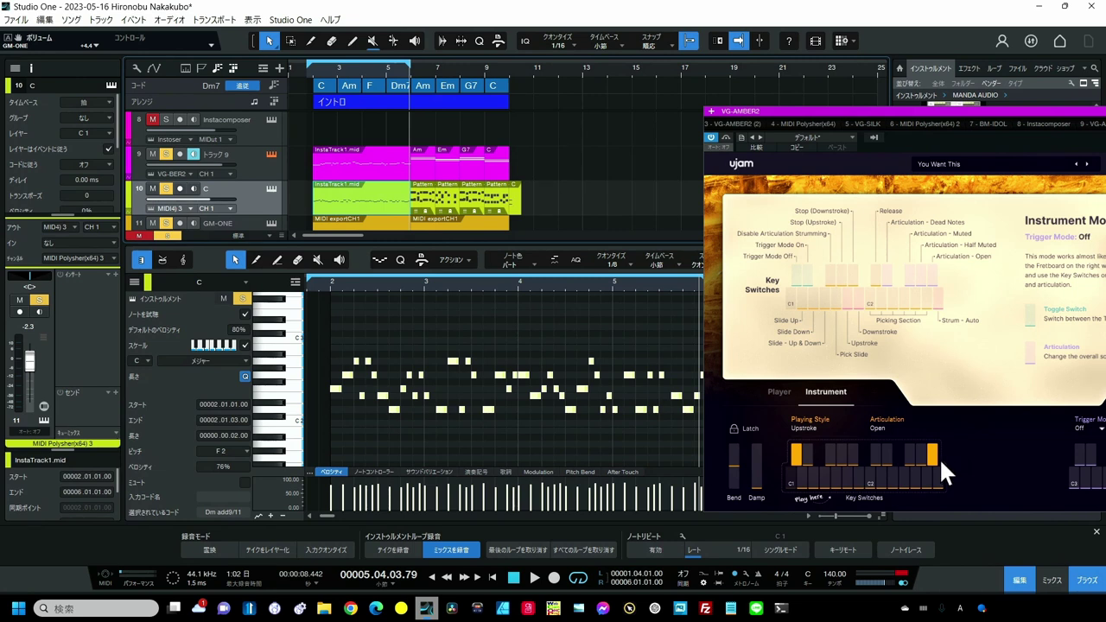
Step: Audition the phrase from bar 1 beat 4 with the Half Muted articulation, and switch back to Open
left_click(916, 457)
left_click(308, 70)
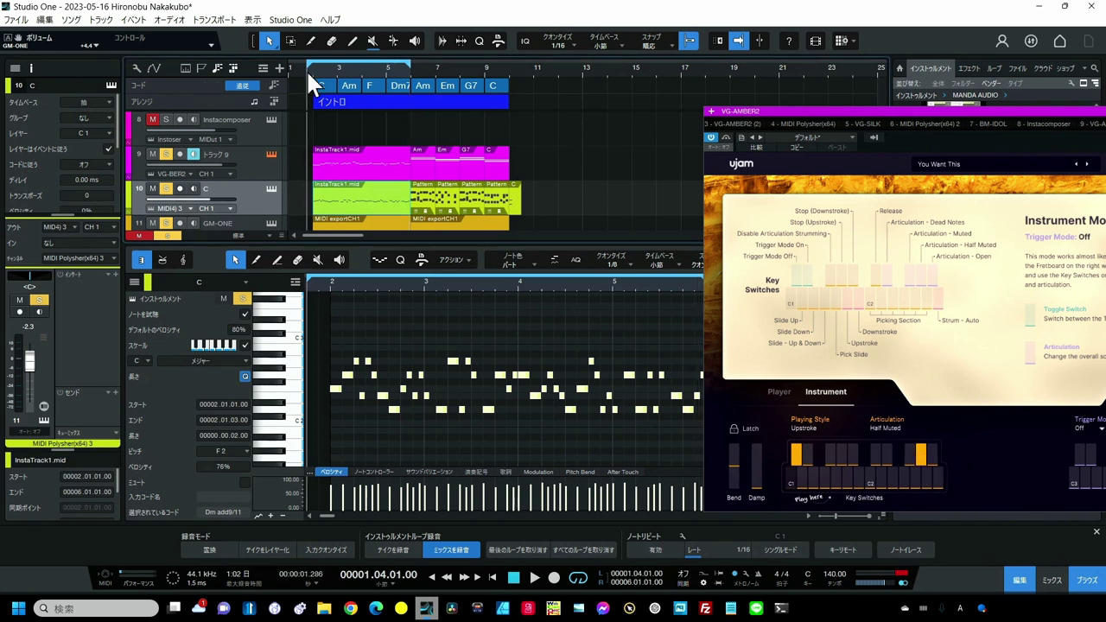
key("space")
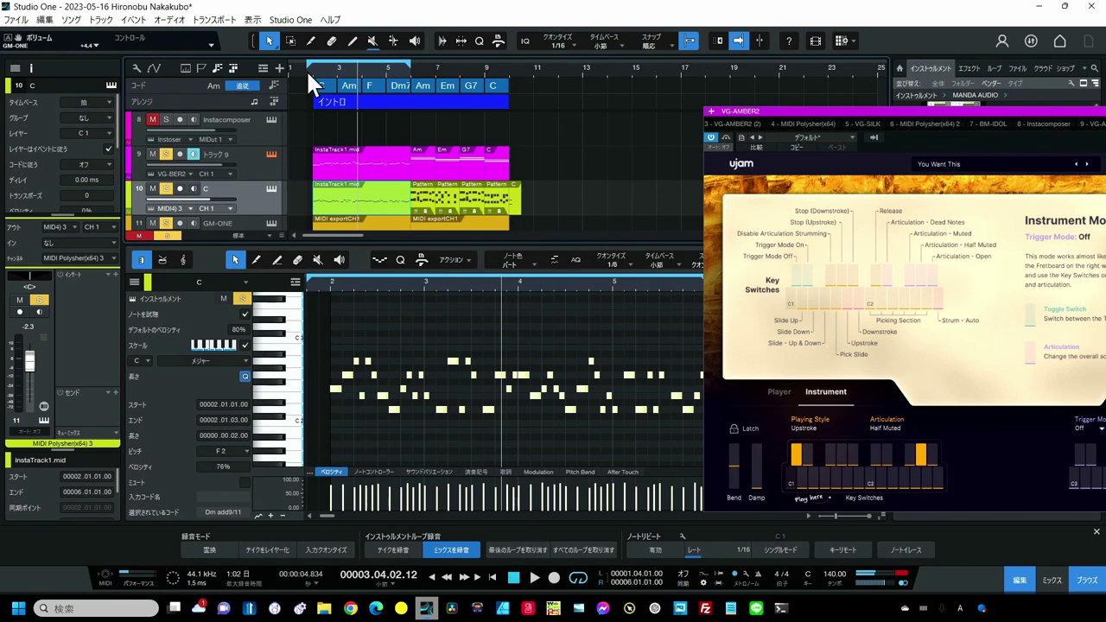
left_click(932, 453)
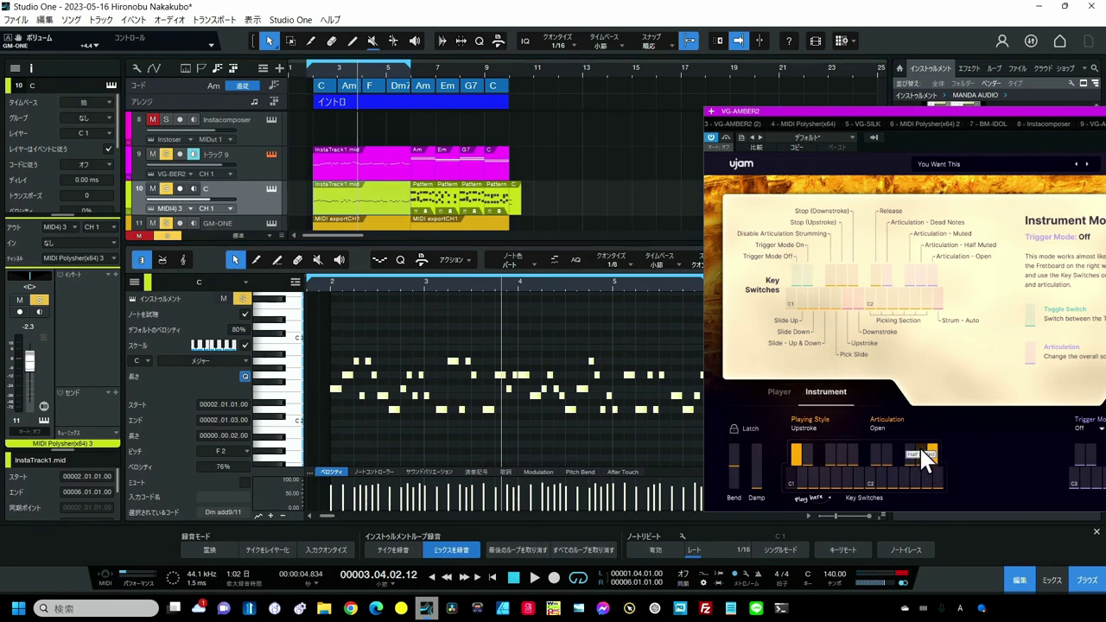
Step: Extend the InstaTrack1.mid part's start back to 00001.03.01.00 and turn off the note editor's scale
left_click(277, 260)
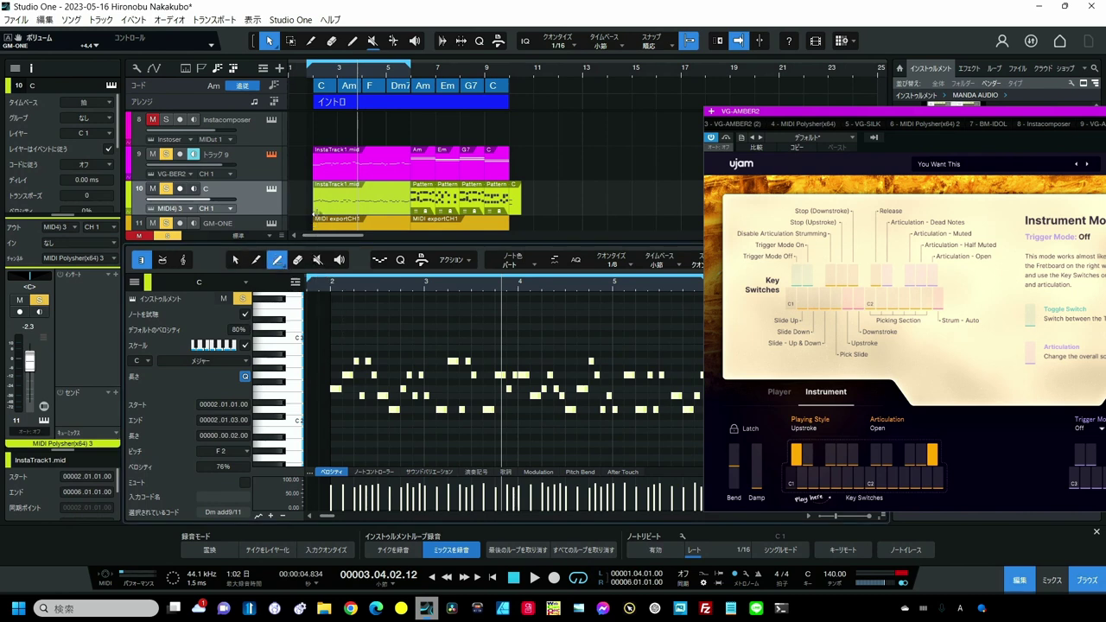
left_click_drag(310, 203, 297, 203)
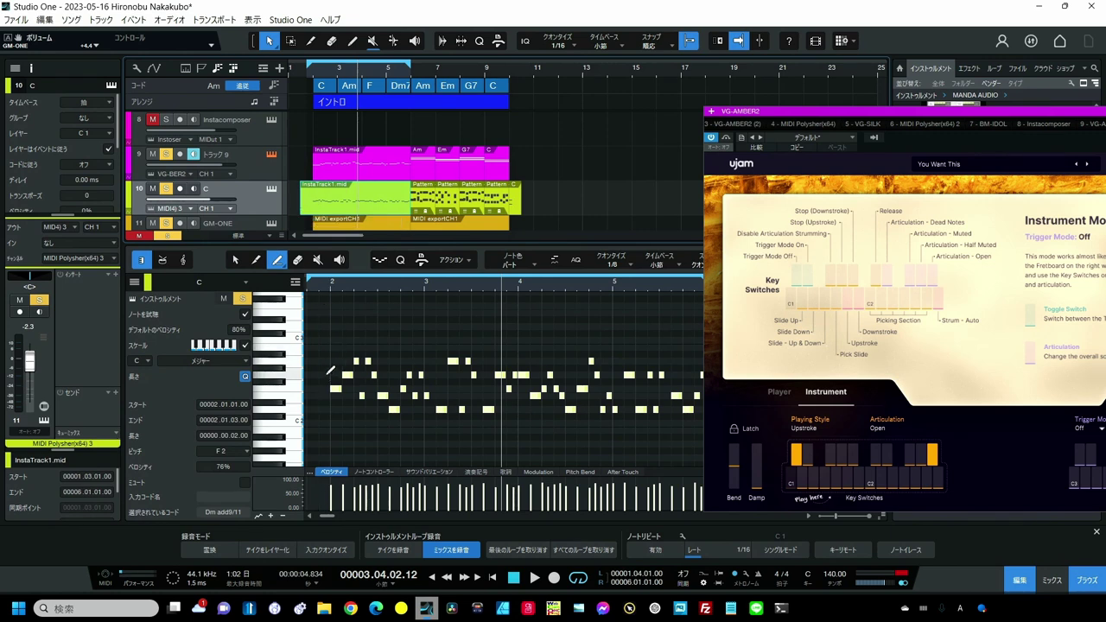
key("ctrl+a")
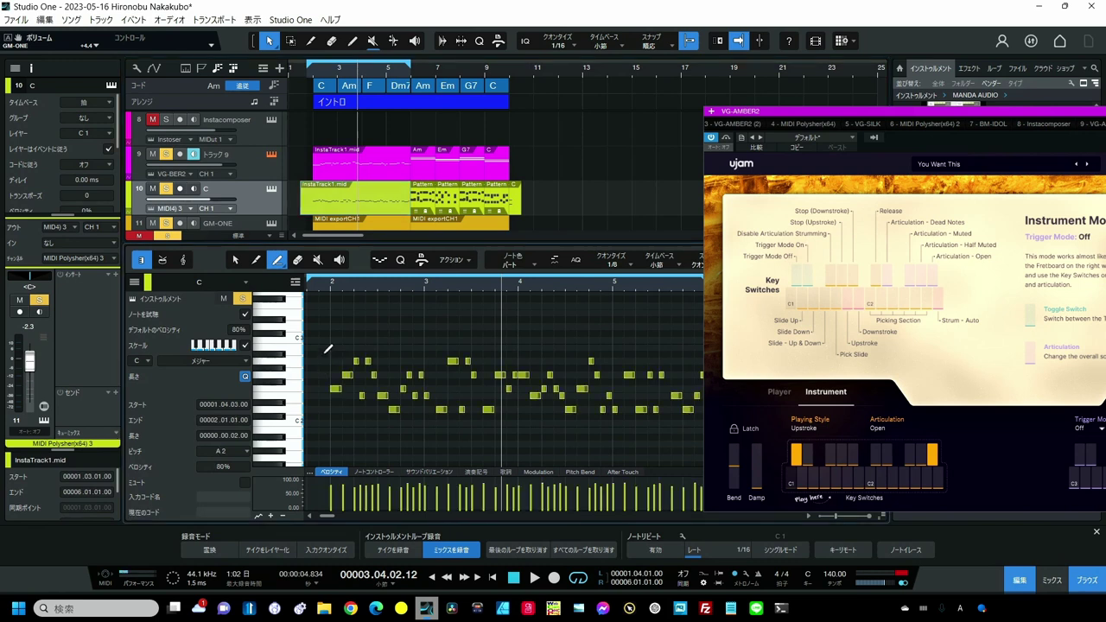
left_click(244, 345)
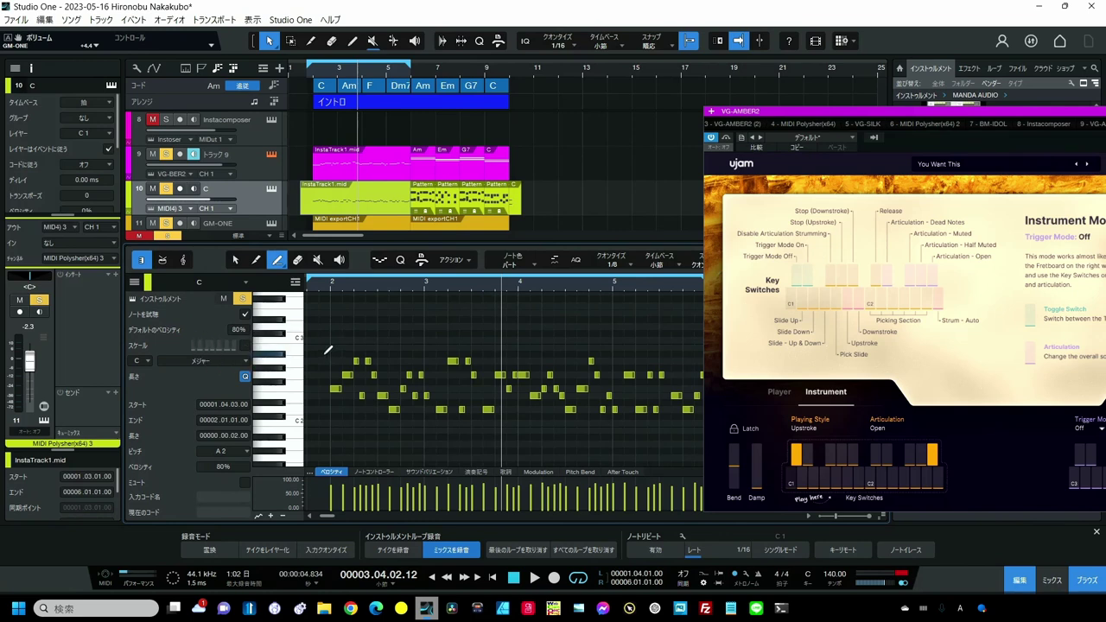
Step: Draw key-switch notes A#2 and F#1 at 00001.04.03.00, just before the phrase's first note
left_click(324, 348)
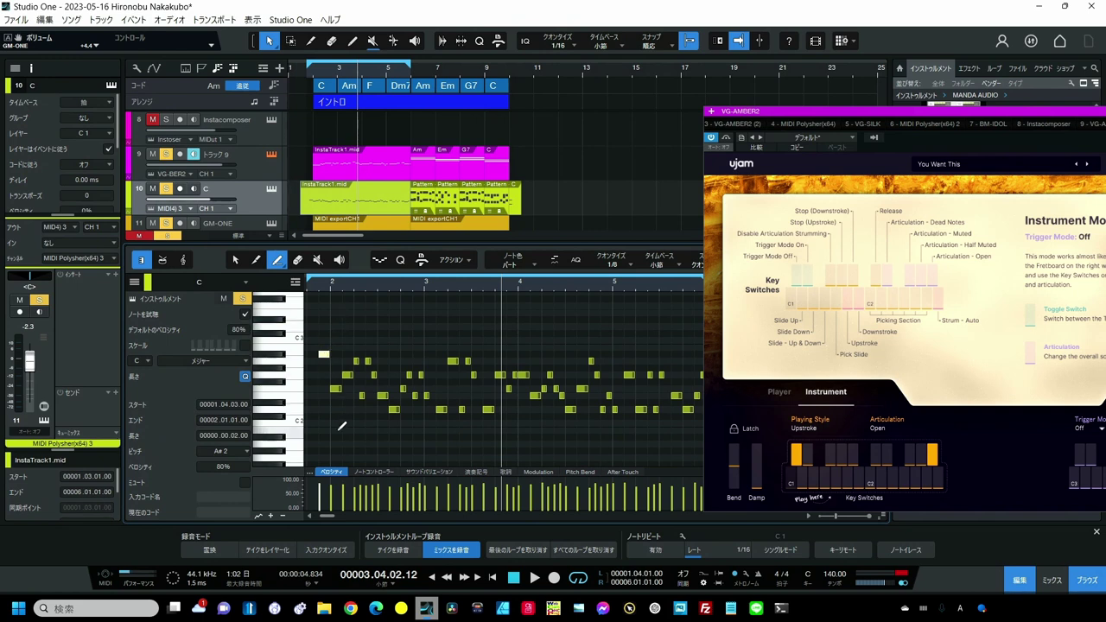
scroll(333, 423, "down", 1)
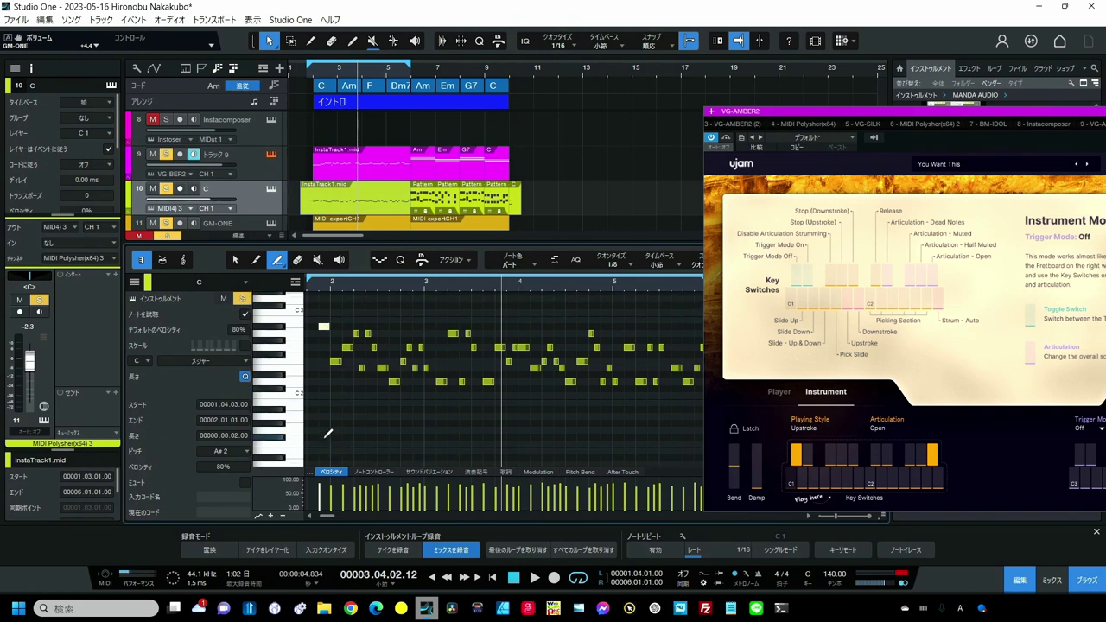
left_click(325, 437)
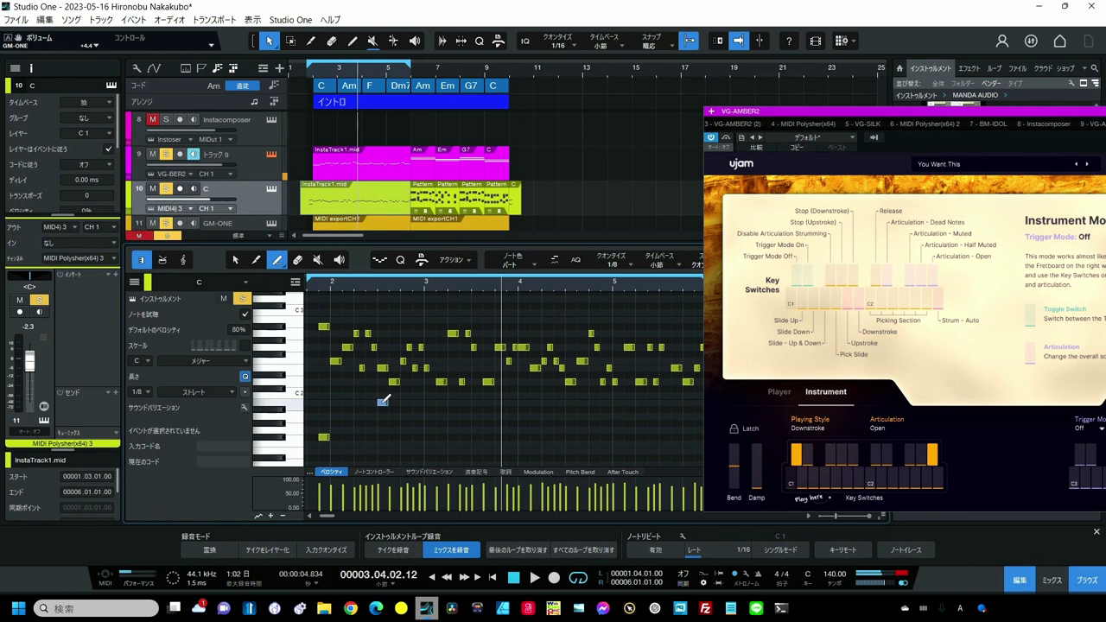
Step: Draw key-switch notes B1 at 00002.03.01.00, A1 and G#2 at 00002.04.01.00, and B1 at 00003.04.01.00
left_click(383, 403)
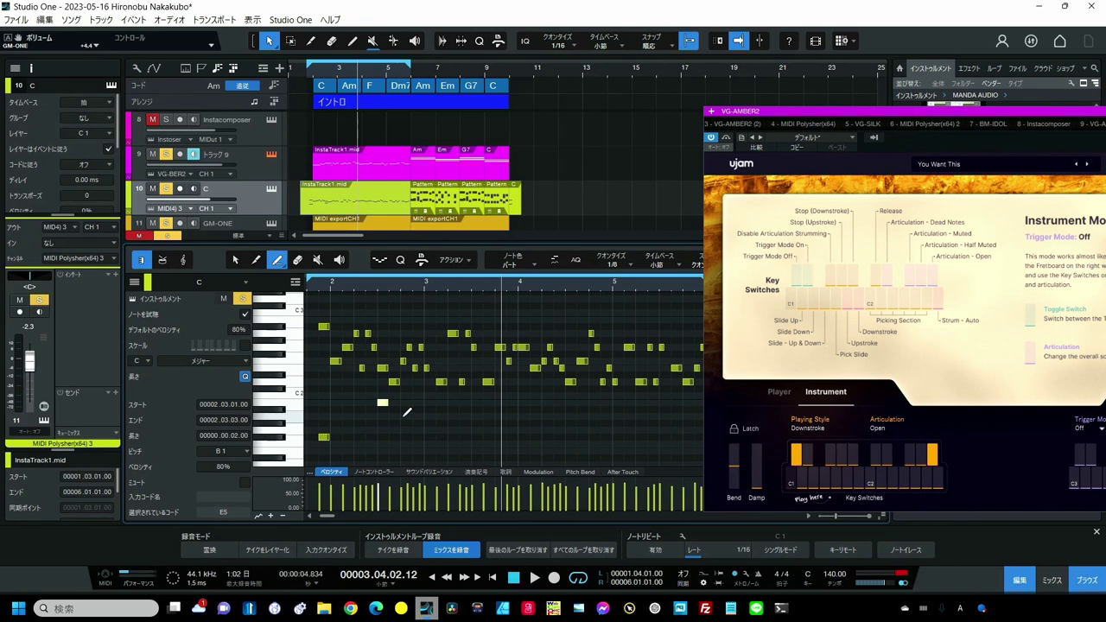
left_click(403, 417)
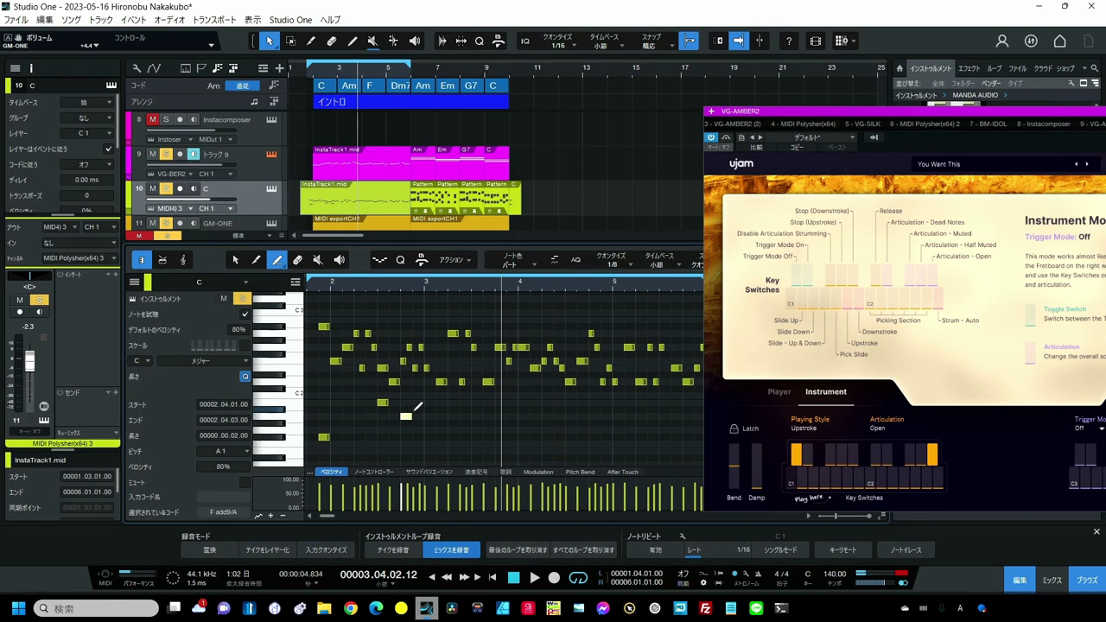
left_click(403, 341)
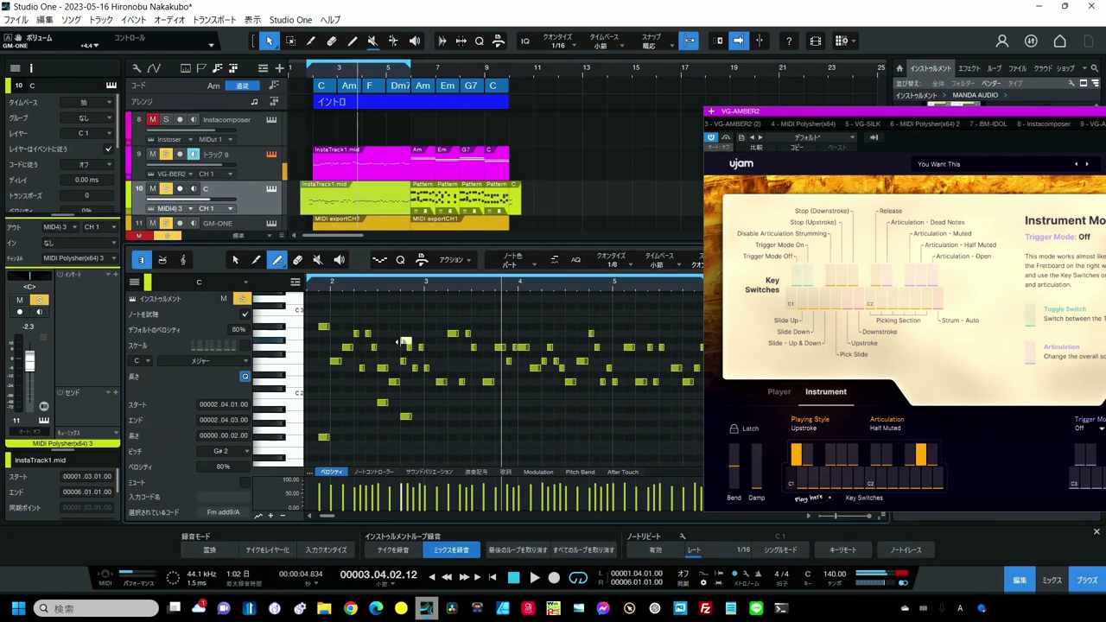
left_click(499, 403)
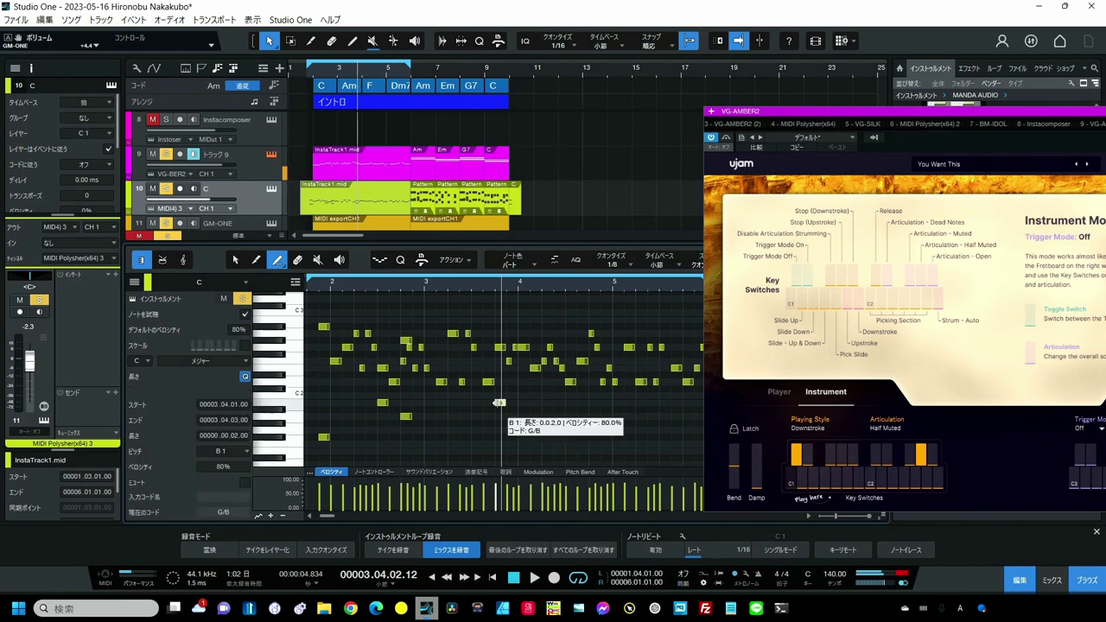
Step: Draw key-switch notes F#2 at 00003.04.01.00 and 00004.03.01.00, G#2 in bar 5 beat 2, and A#2 at 00003.04.03.00
left_click(499, 355)
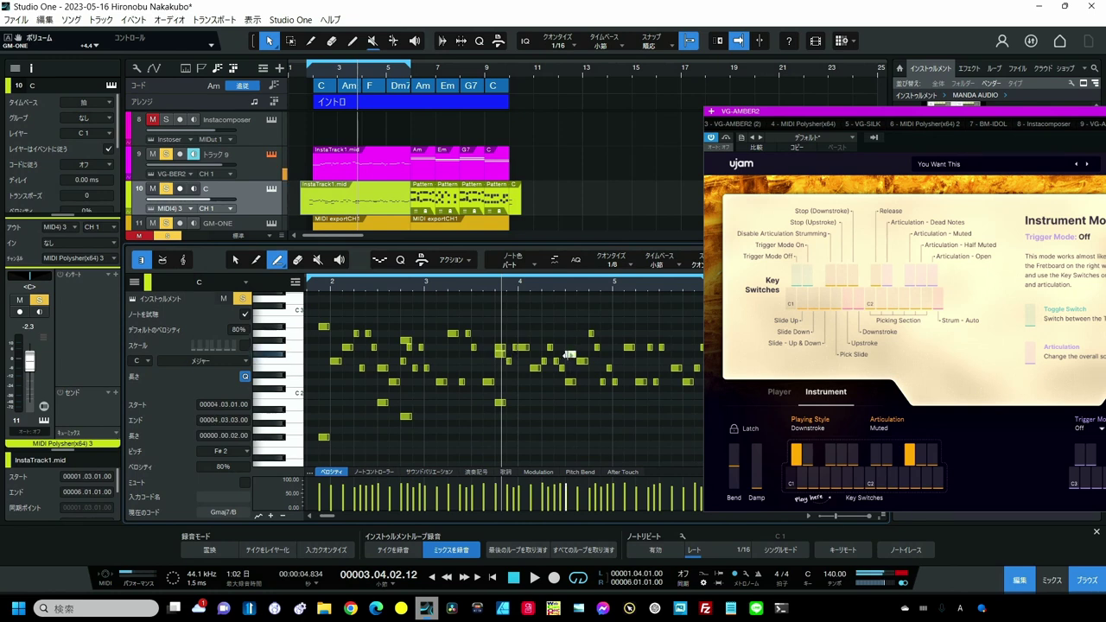
left_click(649, 346)
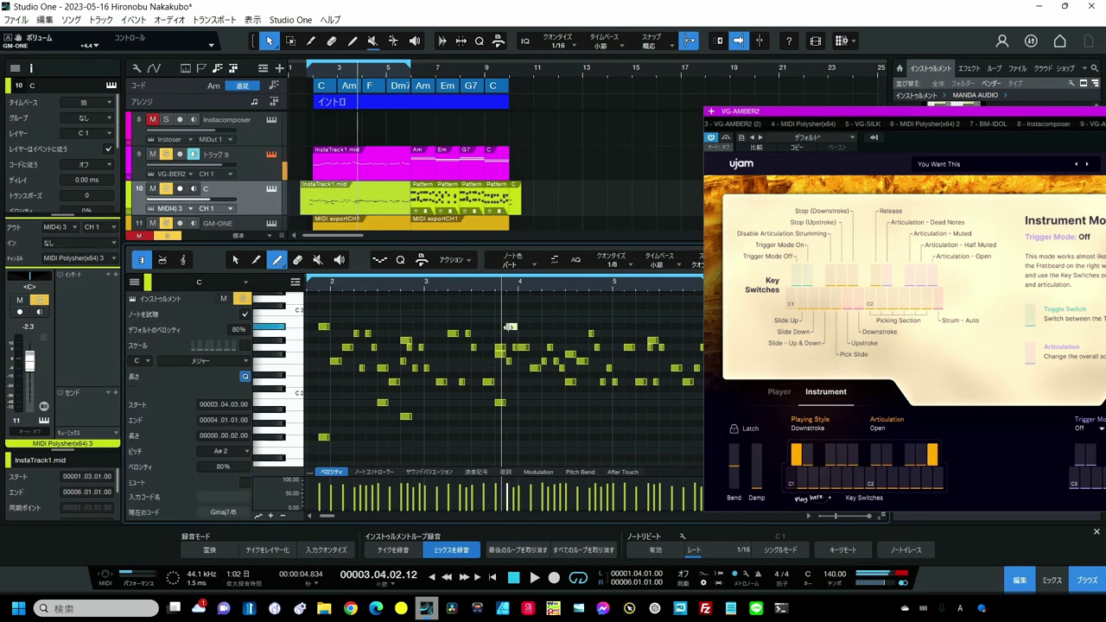
left_click(510, 327)
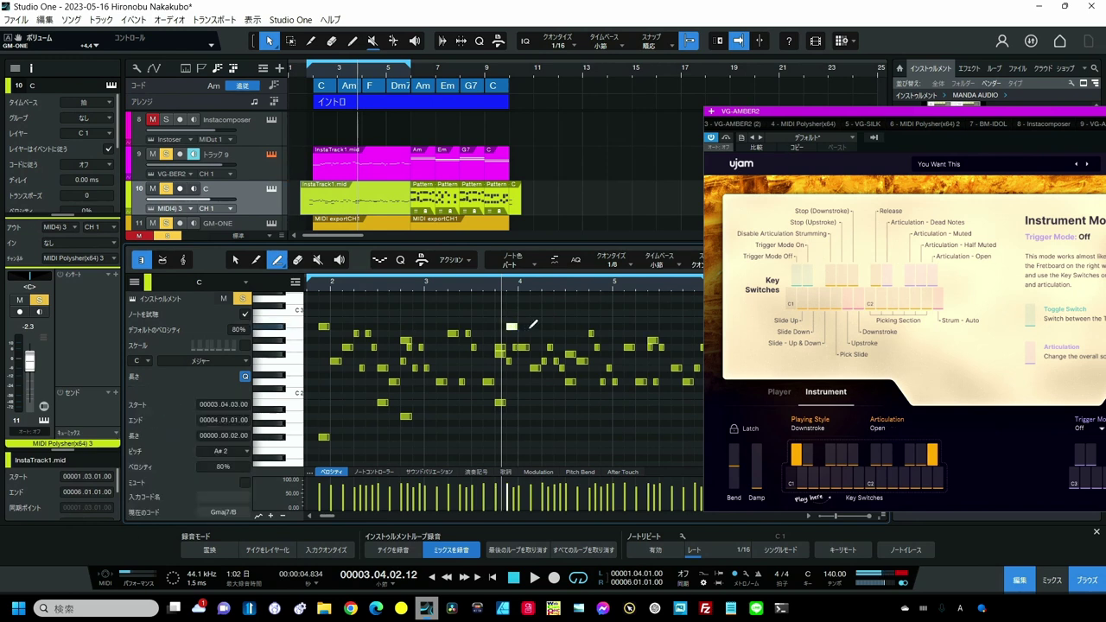
Step: Draw A#2 key-switch notes near the end of bar 4 and at 00005.01.01.00, 00005.03.01.00 and 00003.01.01.00
left_click(593, 327)
left_click(617, 327)
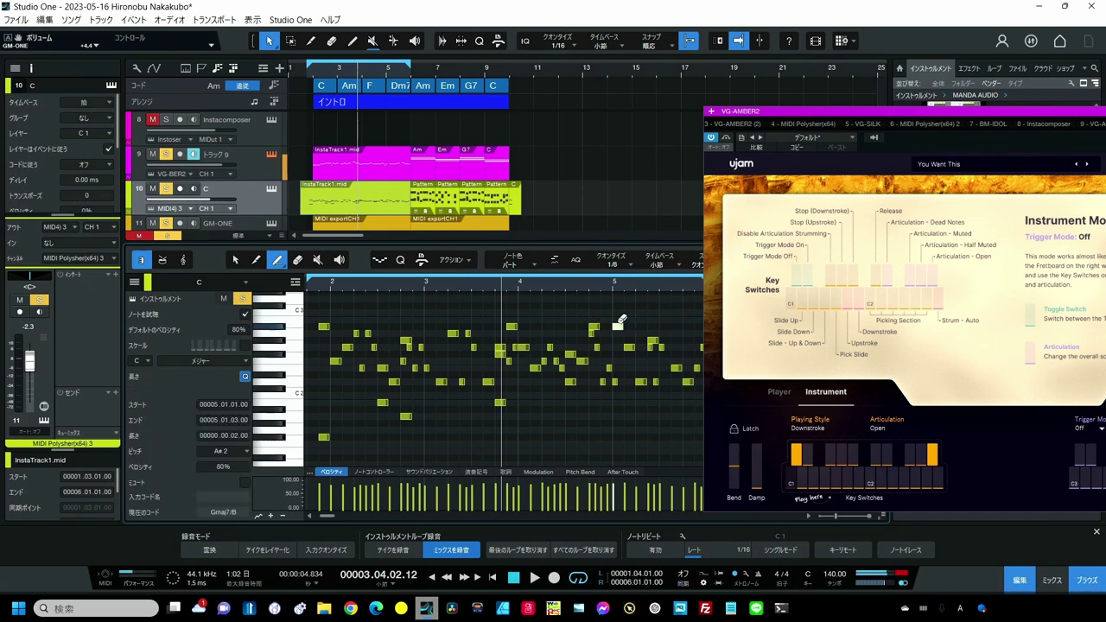
left_click(663, 327)
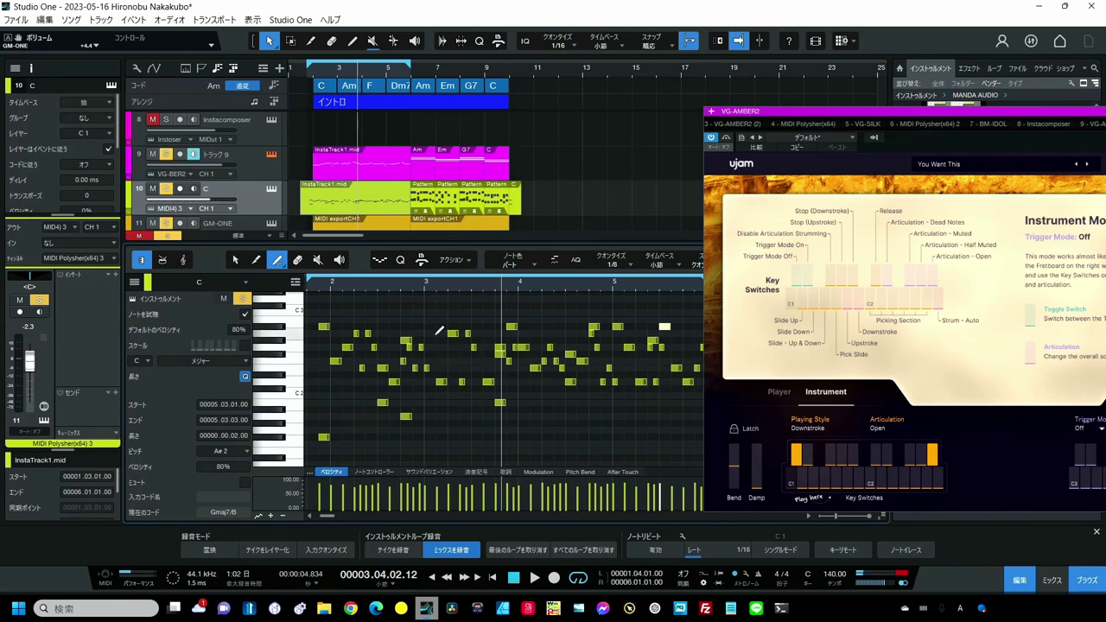
left_click(427, 327)
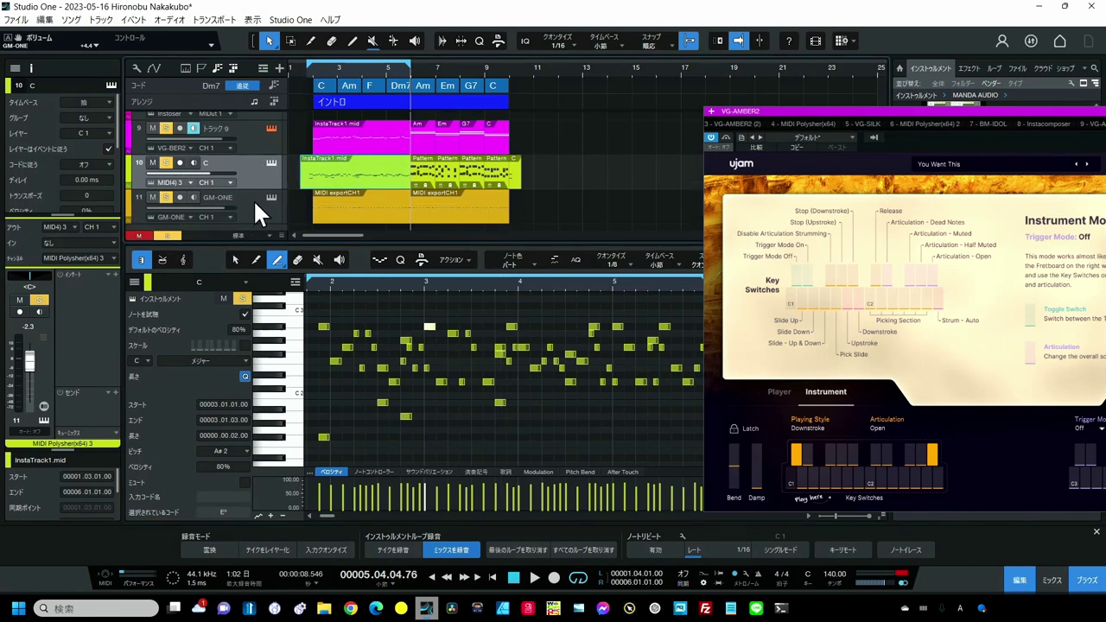
Step: Mute the GM-ONE track and audition the key-switched phrase from just before bar 2
left_click(154, 197)
left_click(303, 71)
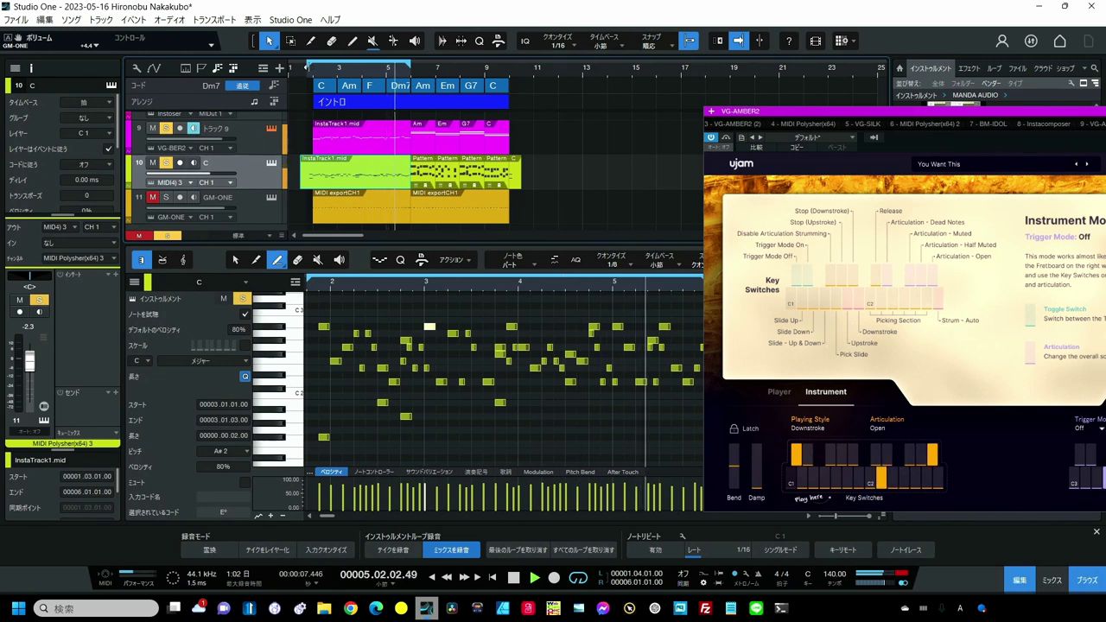
key("space")
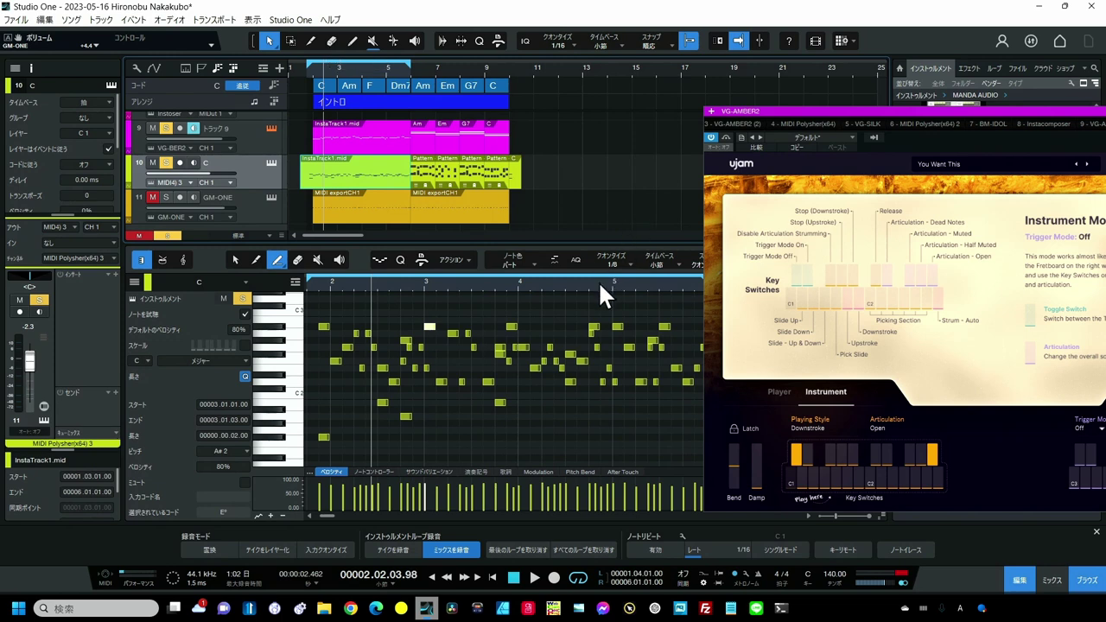
Step: Draw key-switch notes G#2 at 00005.03.03.00 and F#2 at 00005.04.01.00
scroll(598, 281, "down", 2)
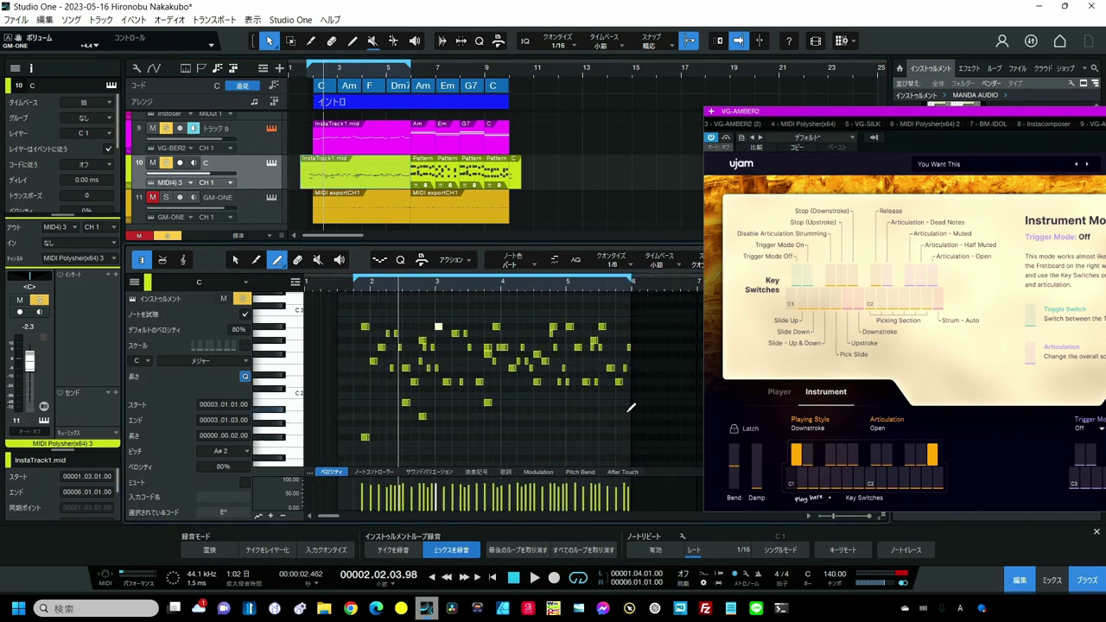
left_click(611, 341)
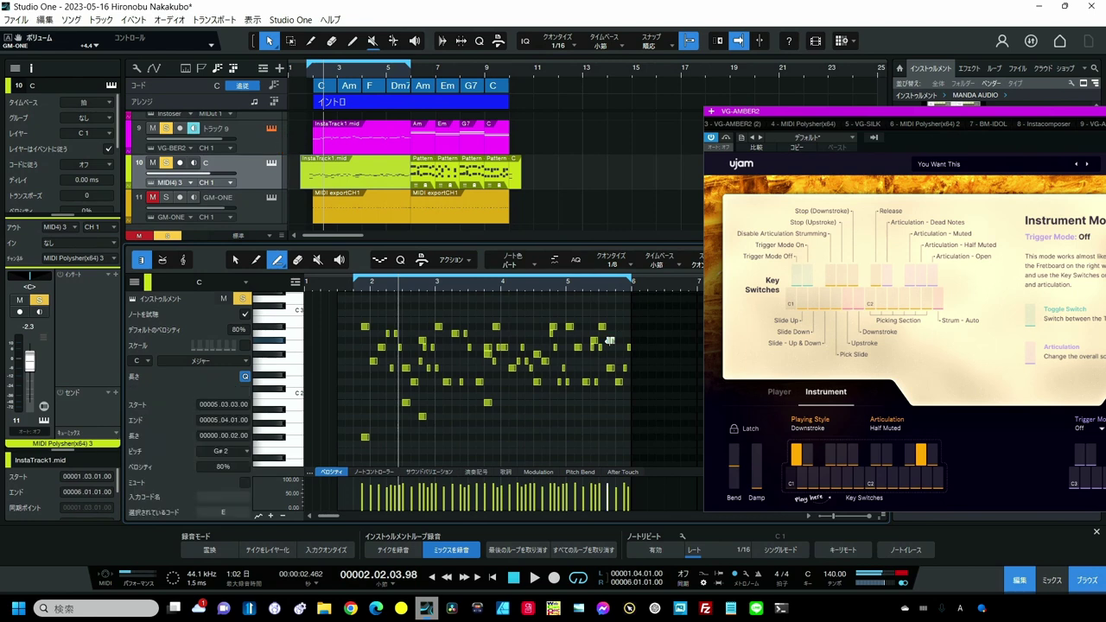
left_click(618, 354)
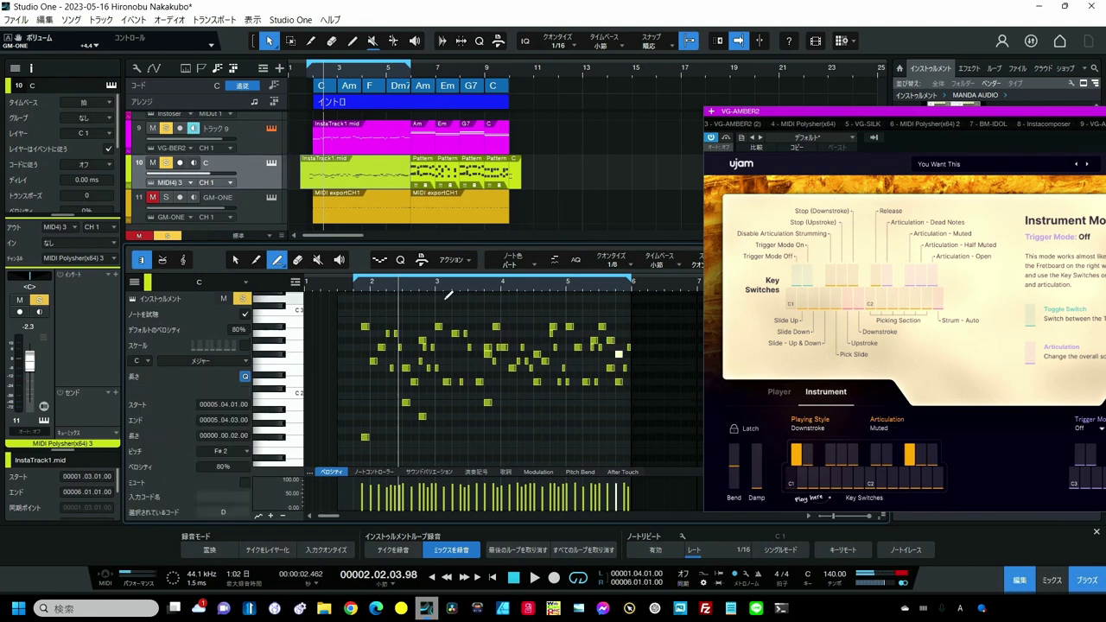
Step: Turn off loop playback and set the playback position to 00001.03.01.00
left_click(353, 280)
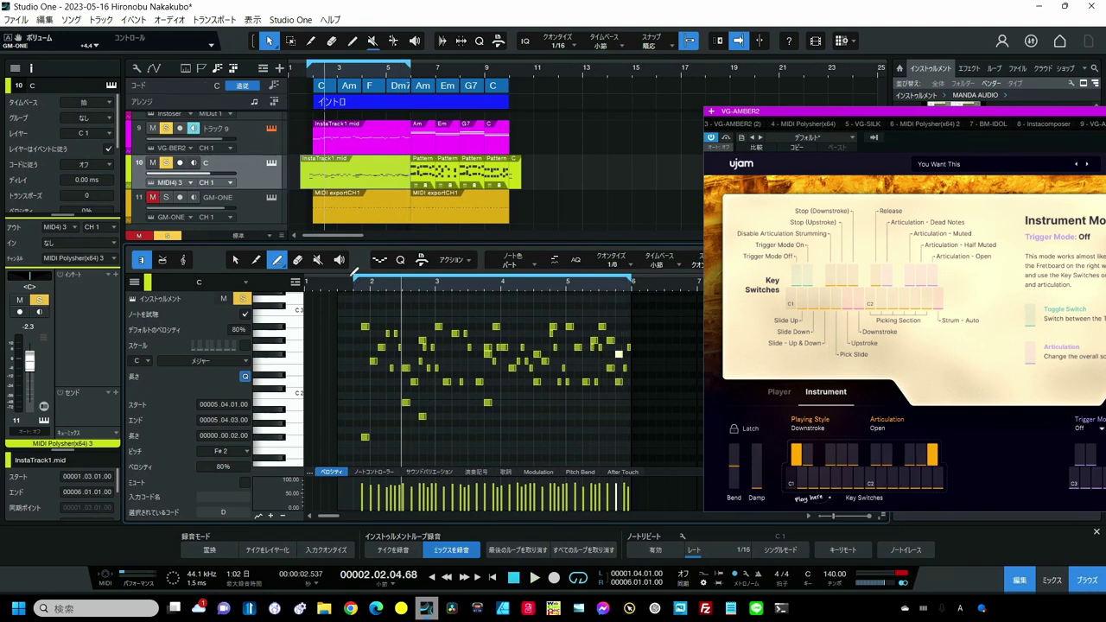
key("KP_Divide")
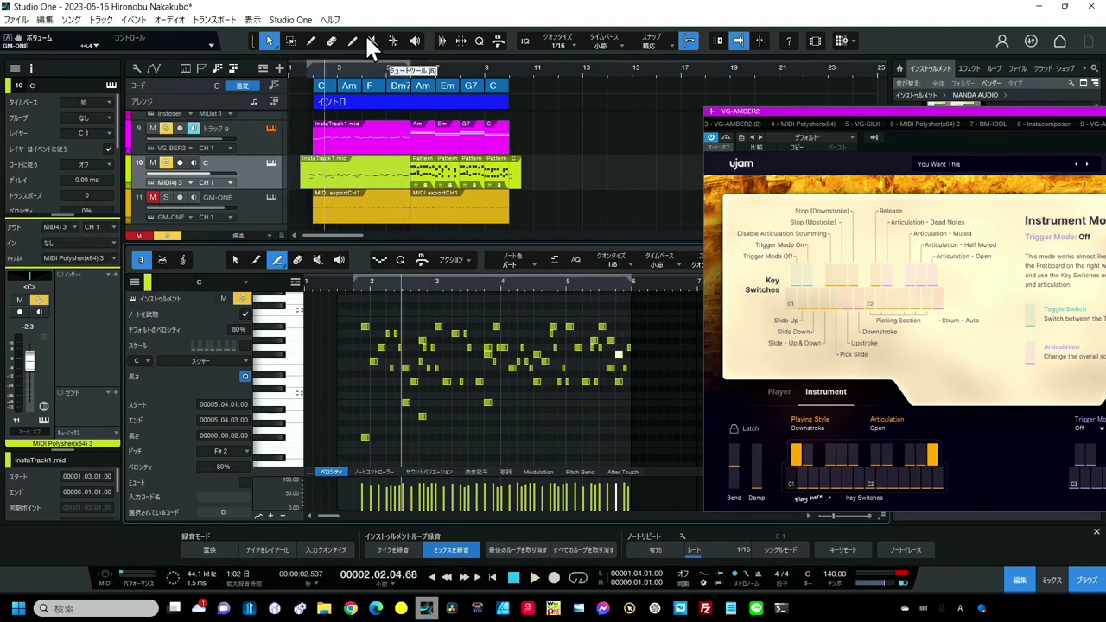
key("space")
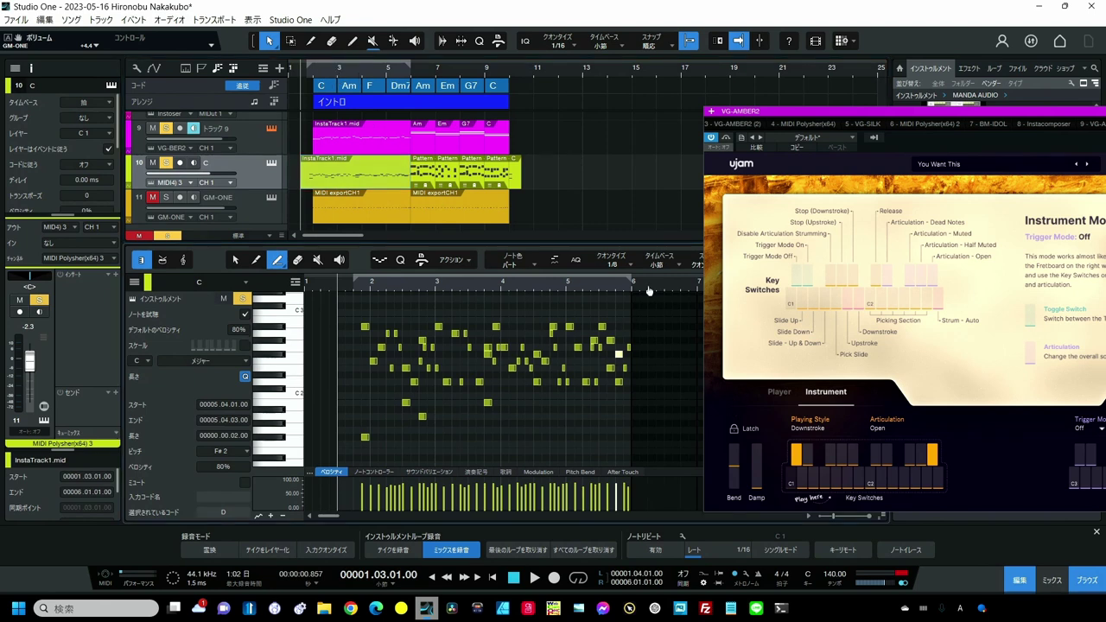
Step: Raise the last melody note before bar 6 in Track 9's InstaTrack1.mid part to G3
scroll(649, 302, "up", 3)
scroll(649, 302, "up", 2)
scroll(649, 311, "up", 2)
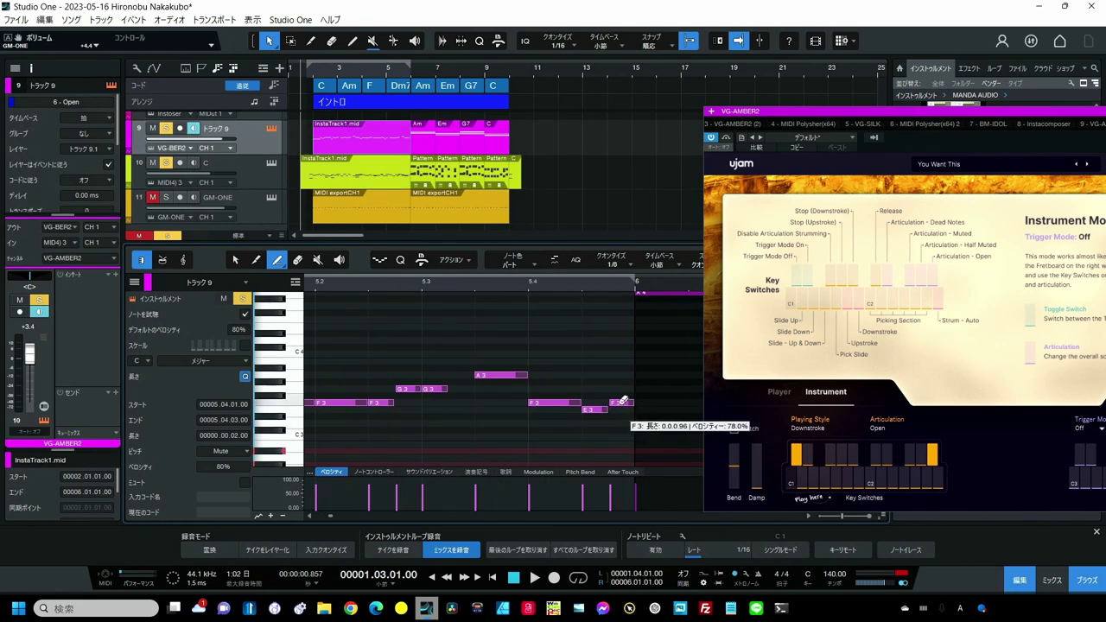
left_click(620, 403)
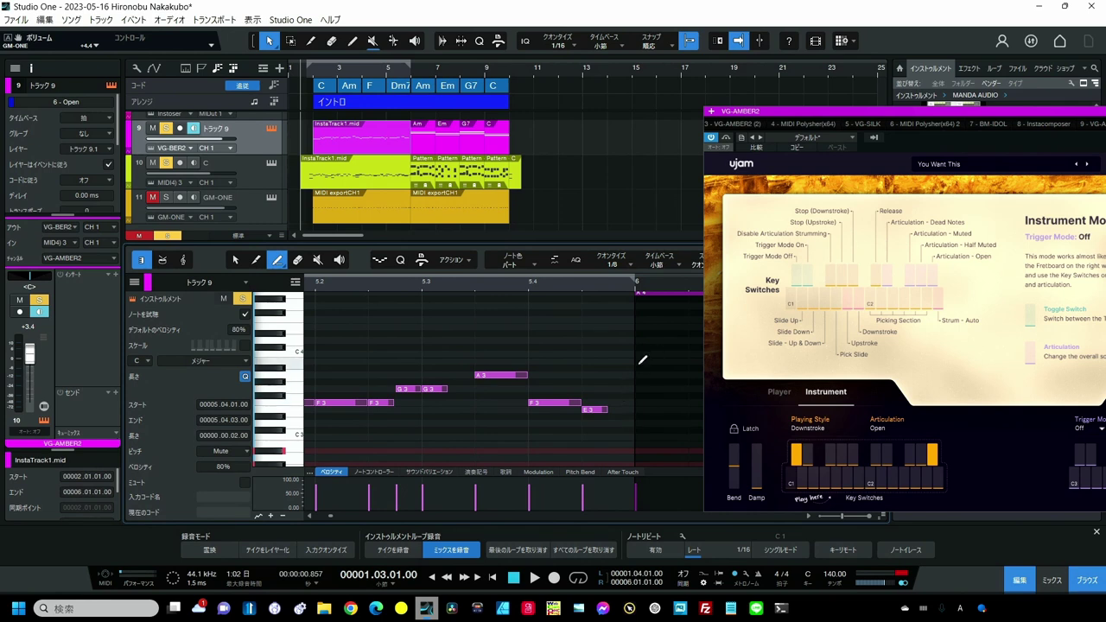
left_click(614, 402)
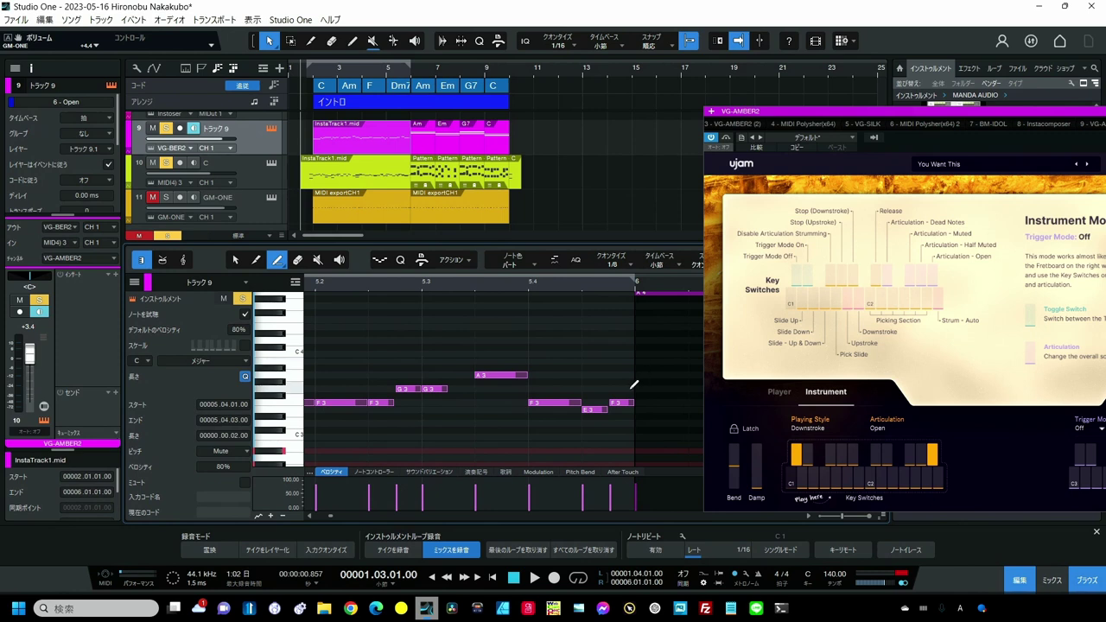
key("1")
left_click_drag(627, 403, 626, 390)
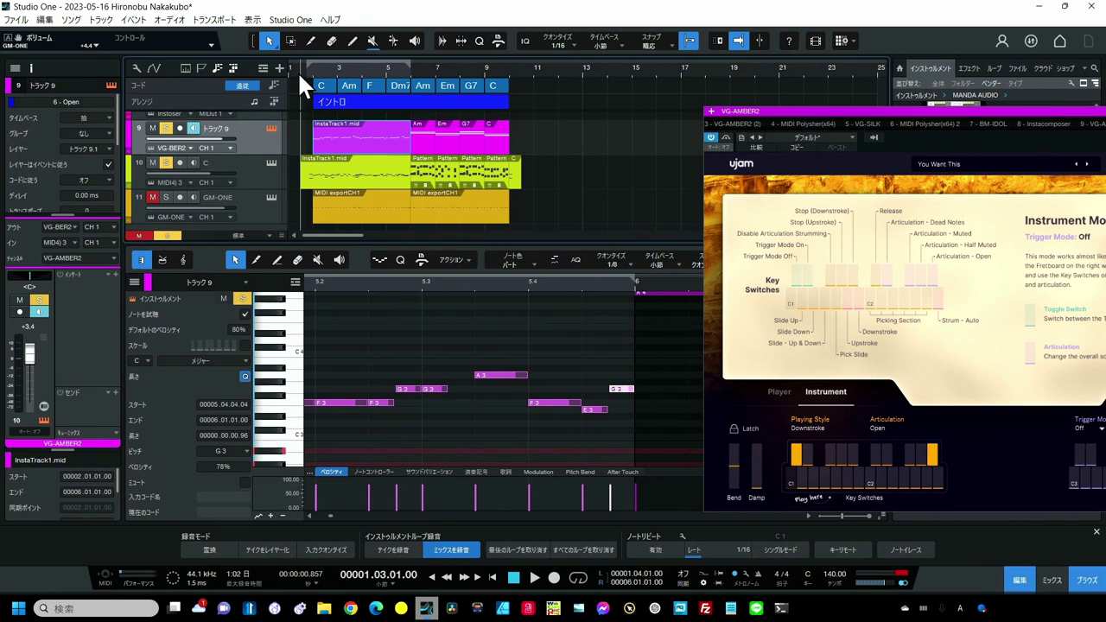
Step: Play the arrangement from 00001.03.01.00 past the end of the parts
key("space")
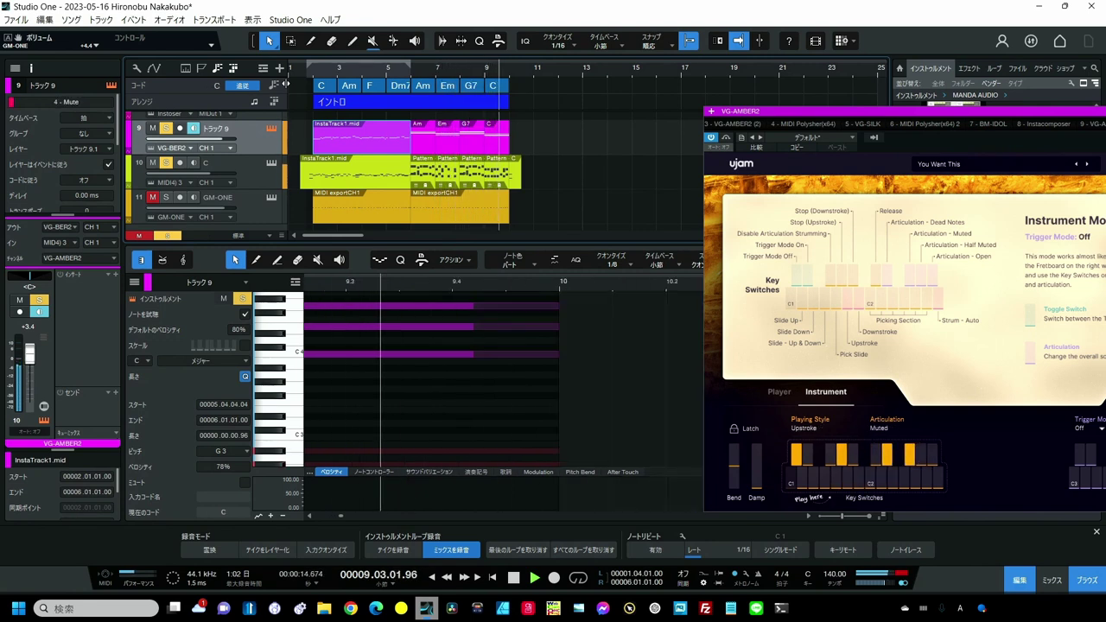
key("space")
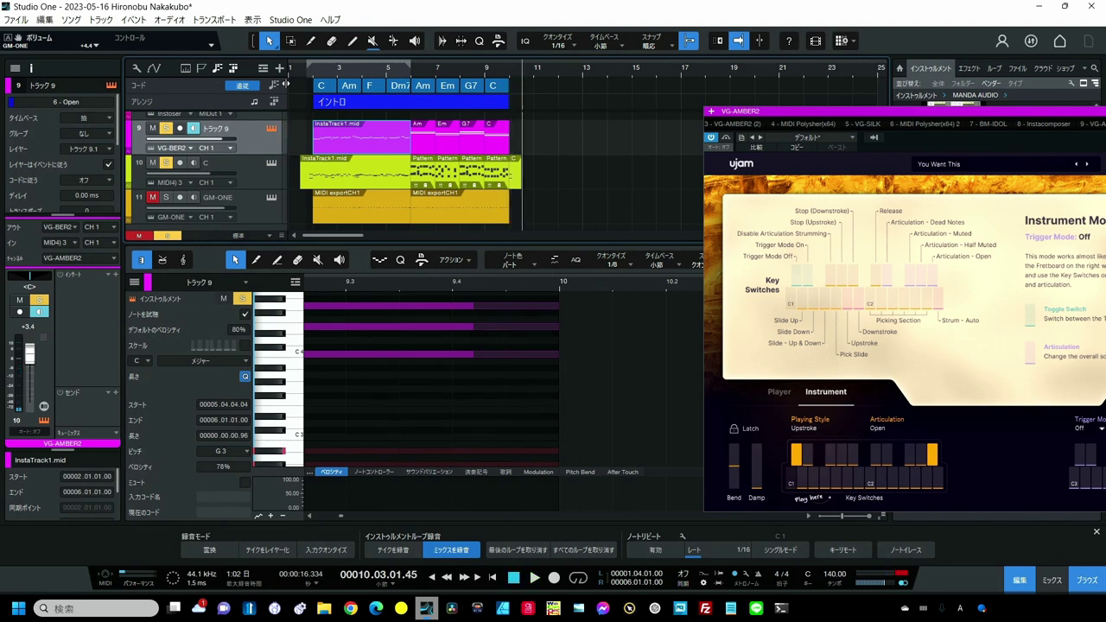